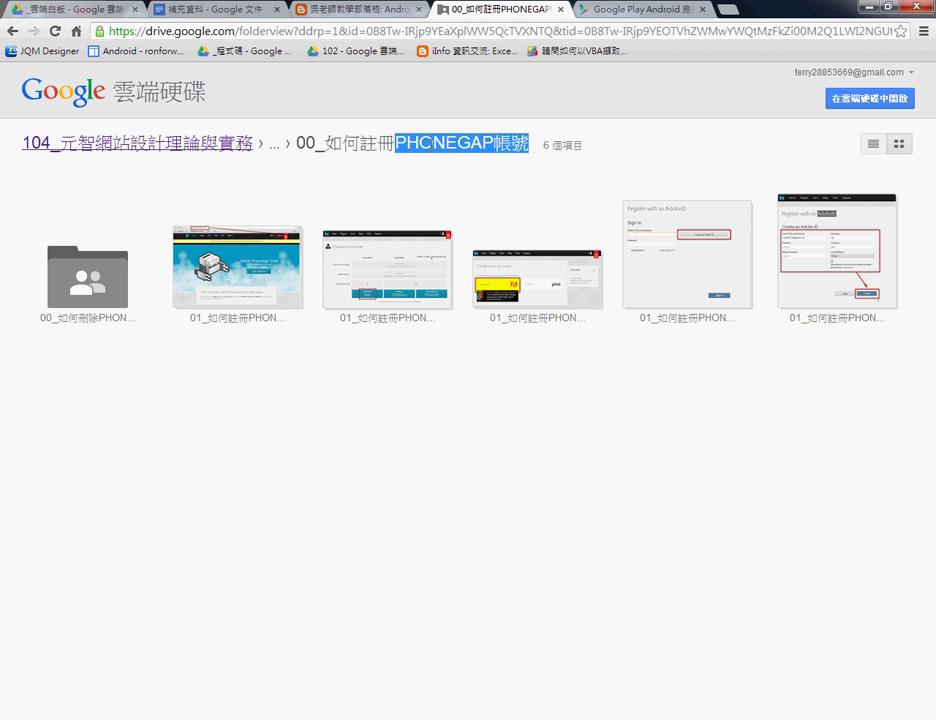
double_click(227, 306)
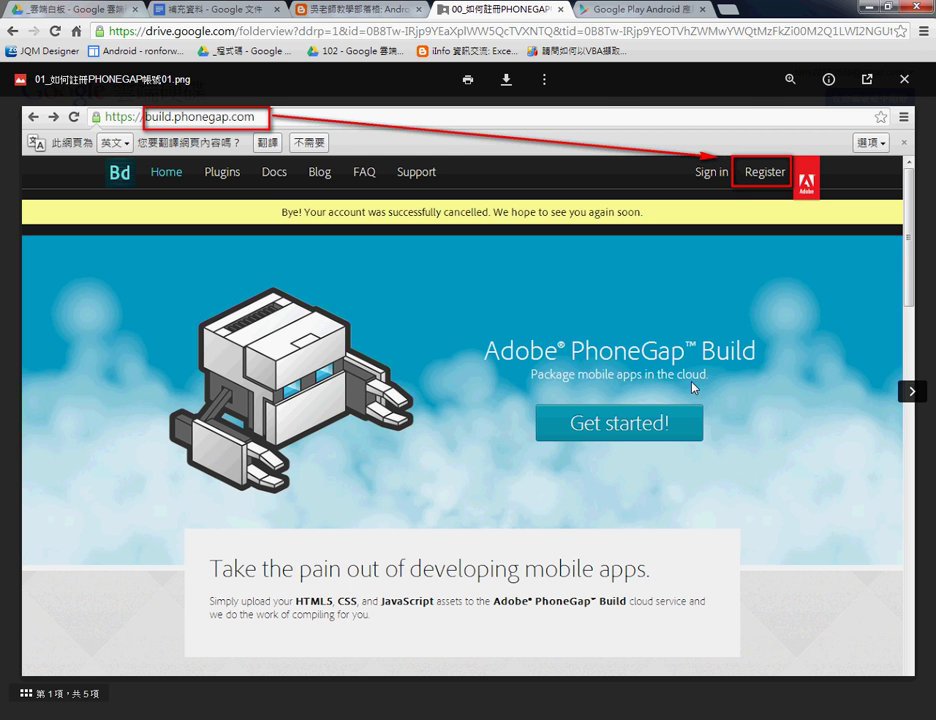
click(912, 392)
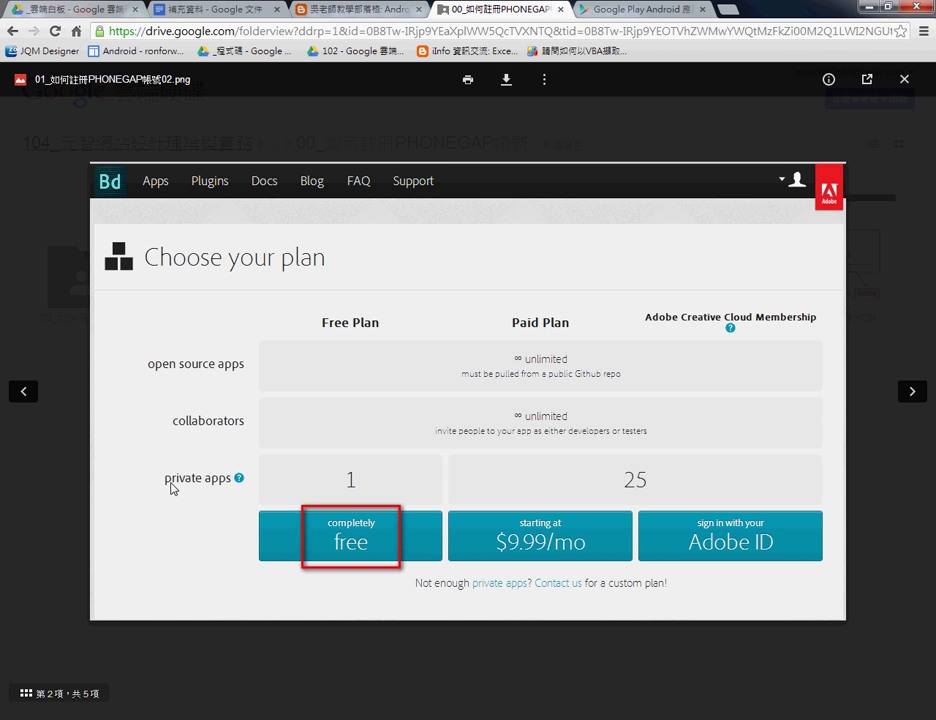
click(912, 391)
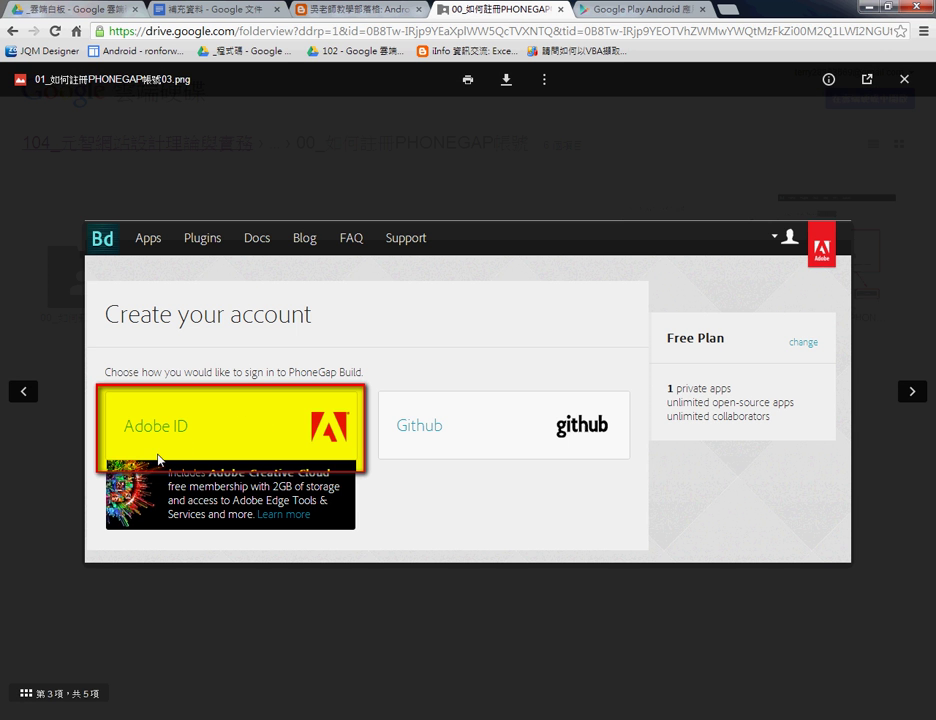
click(911, 392)
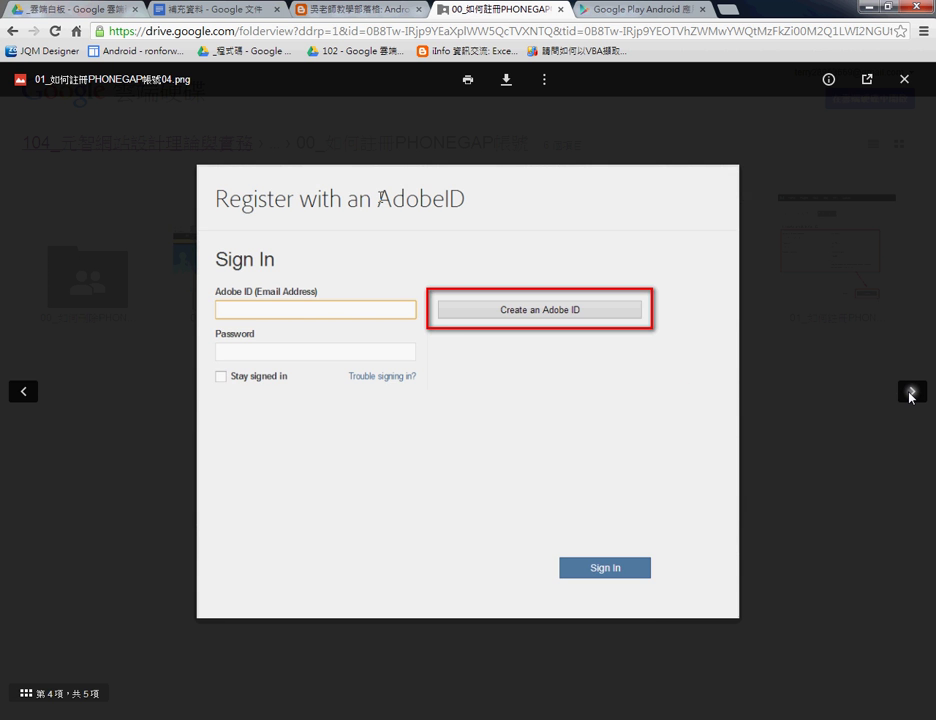
click(911, 393)
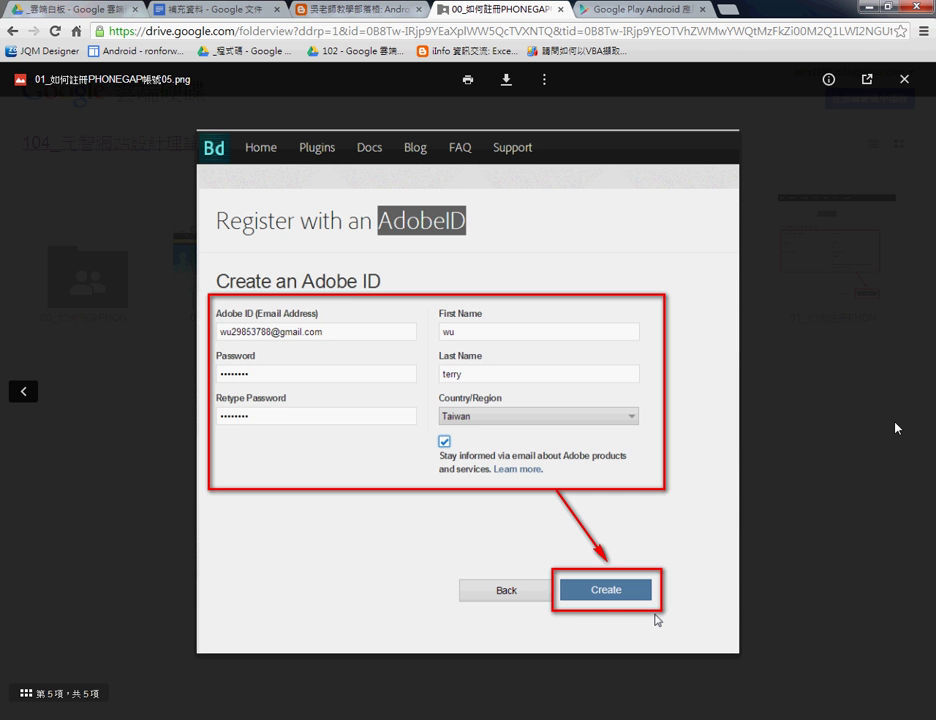
click(905, 78)
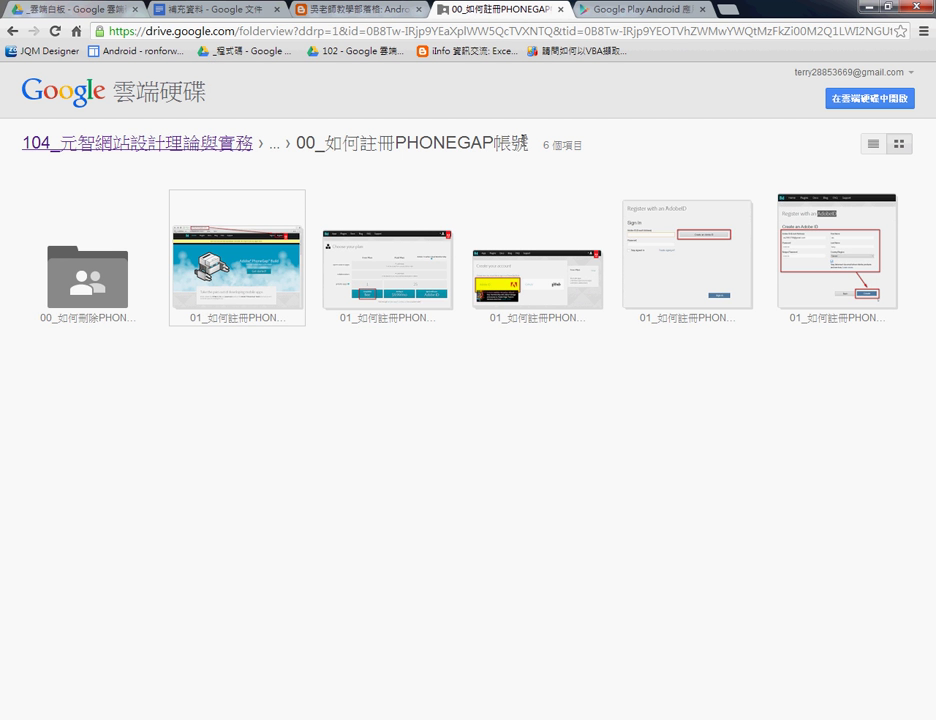
Highlight PHONEGAP in the folder title, then open the 00_如何刪除PHONEGAP舊APP並上傳新APP folder.
drag(345, 139, 522, 136)
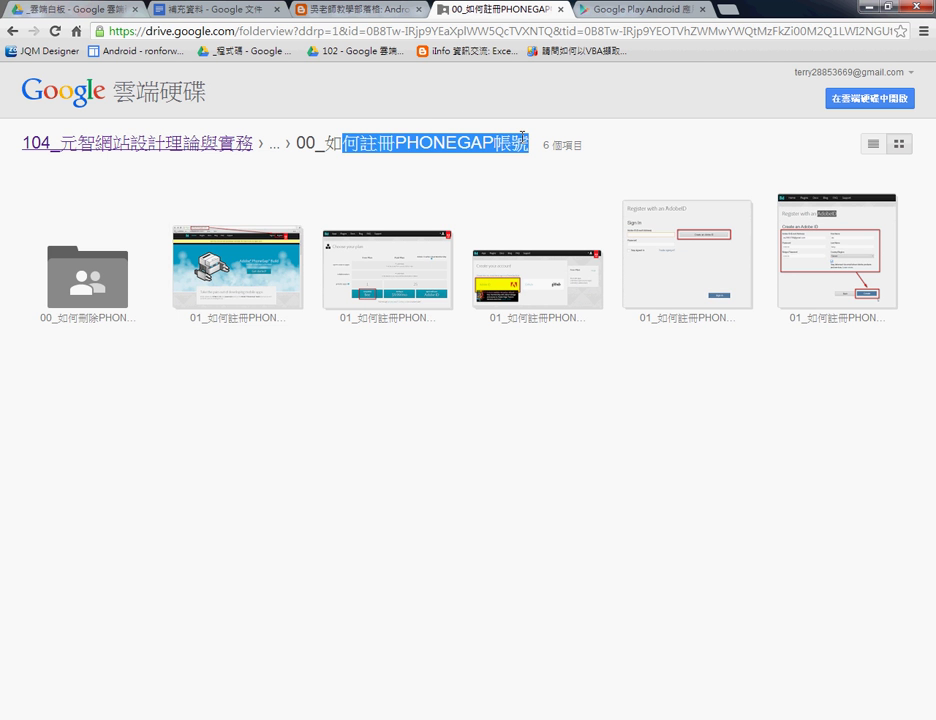
click(88, 296)
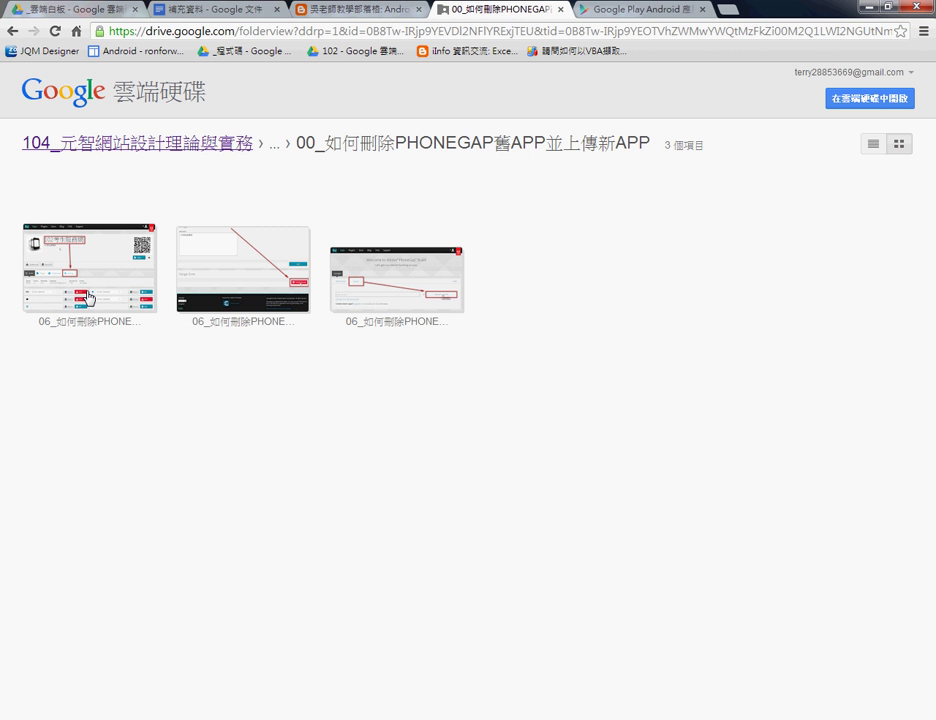
click(89, 296)
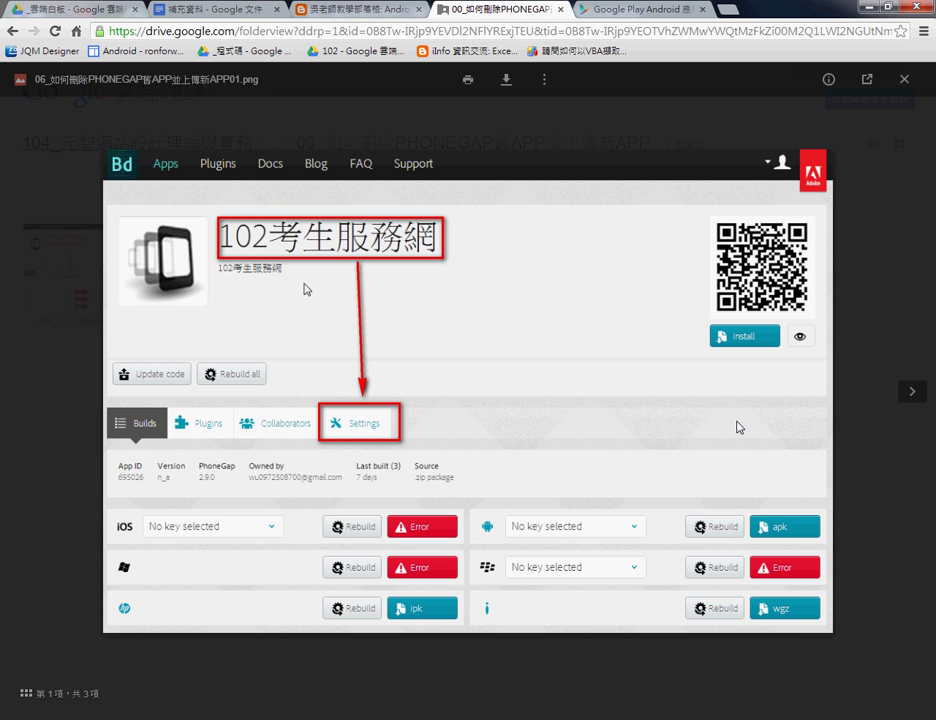
click(912, 391)
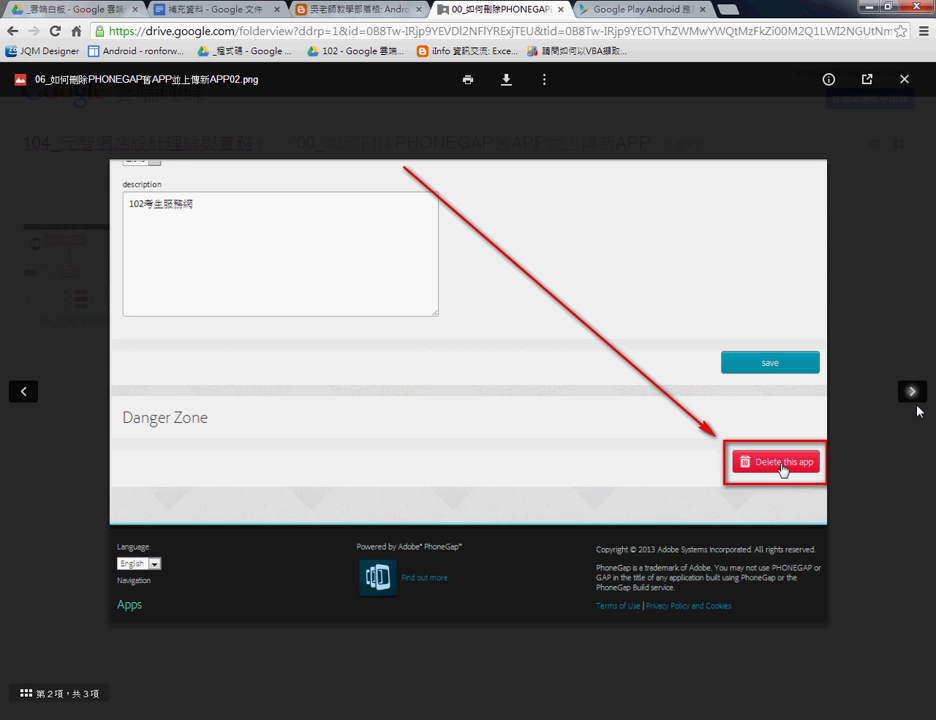
click(913, 396)
click(903, 79)
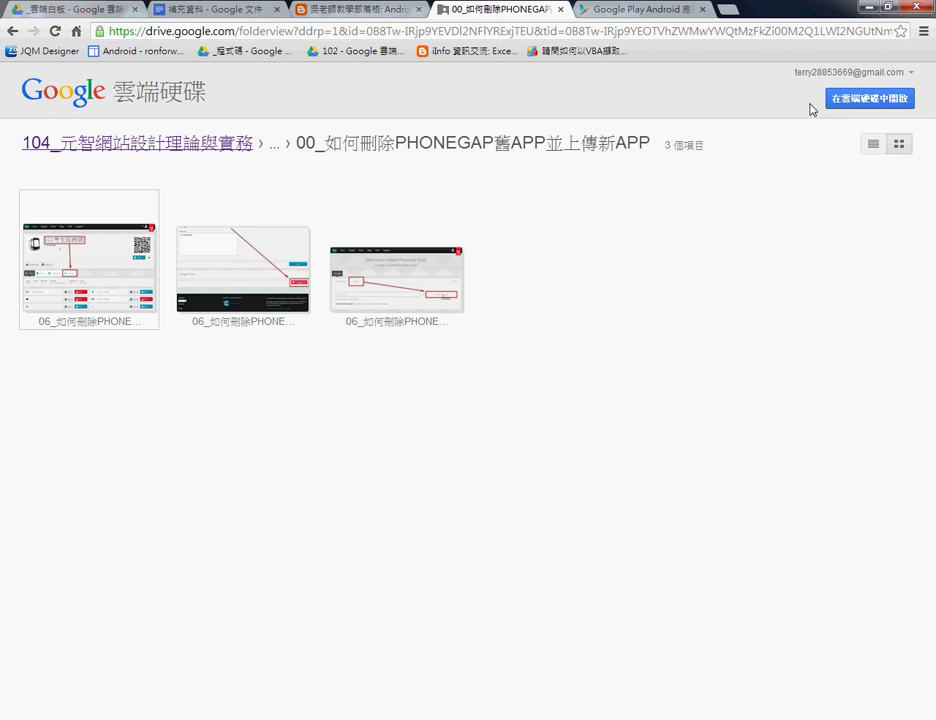
Go back and open 01_102APP完成畫面, then 完成畫面, to preview 102APP01.png.
click(13, 31)
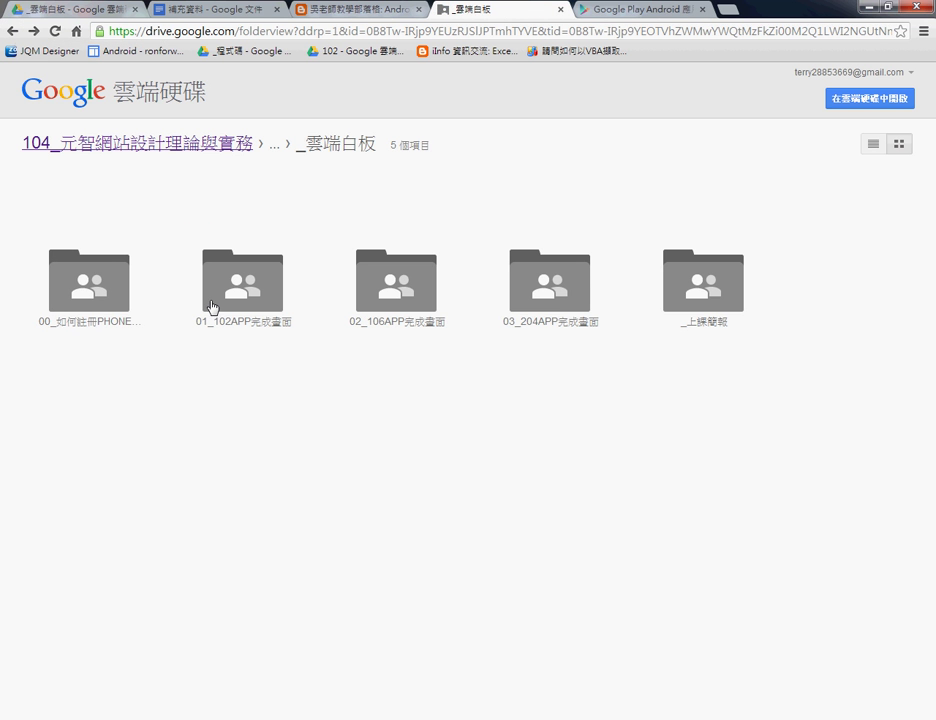
click(224, 329)
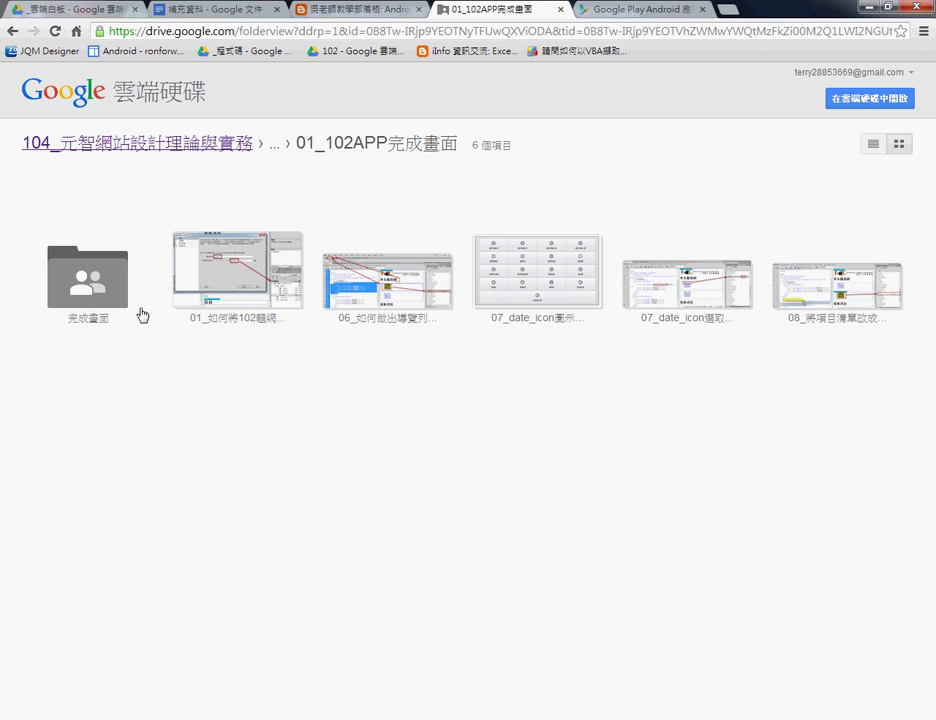
click(101, 311)
double_click(111, 293)
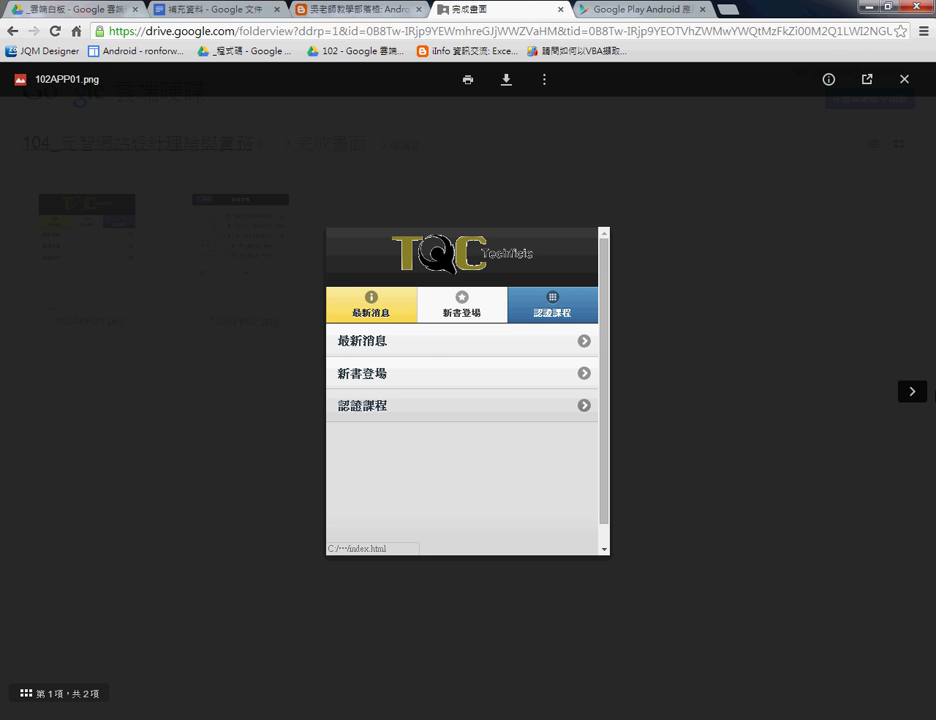
Flip between the 102APP01.png and 102APP02.png previews, ending on 102APP02.png, then close the viewer.
click(911, 393)
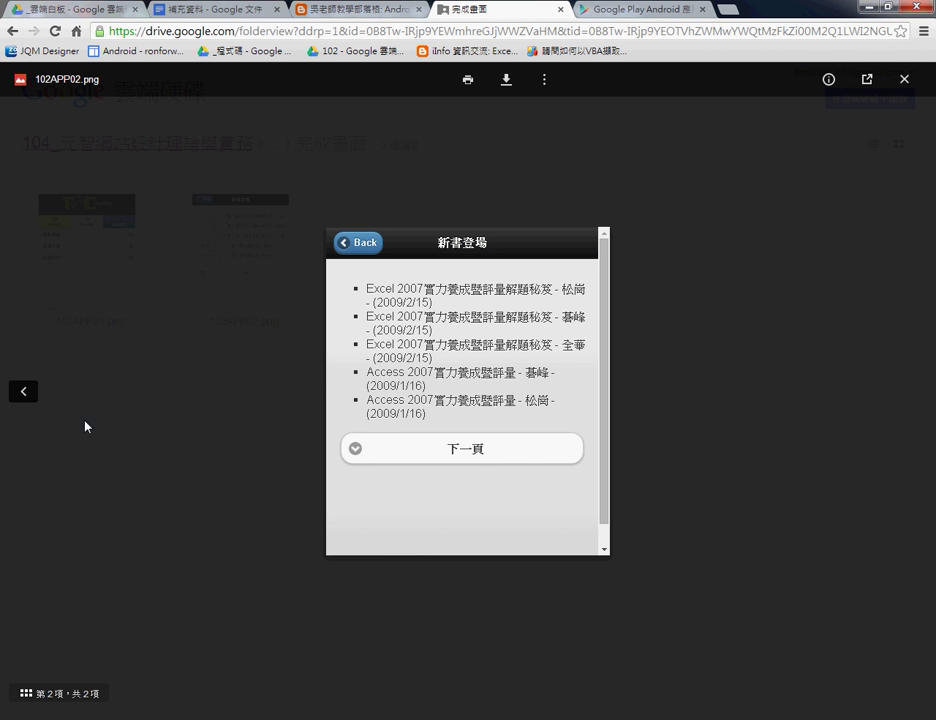
click(25, 394)
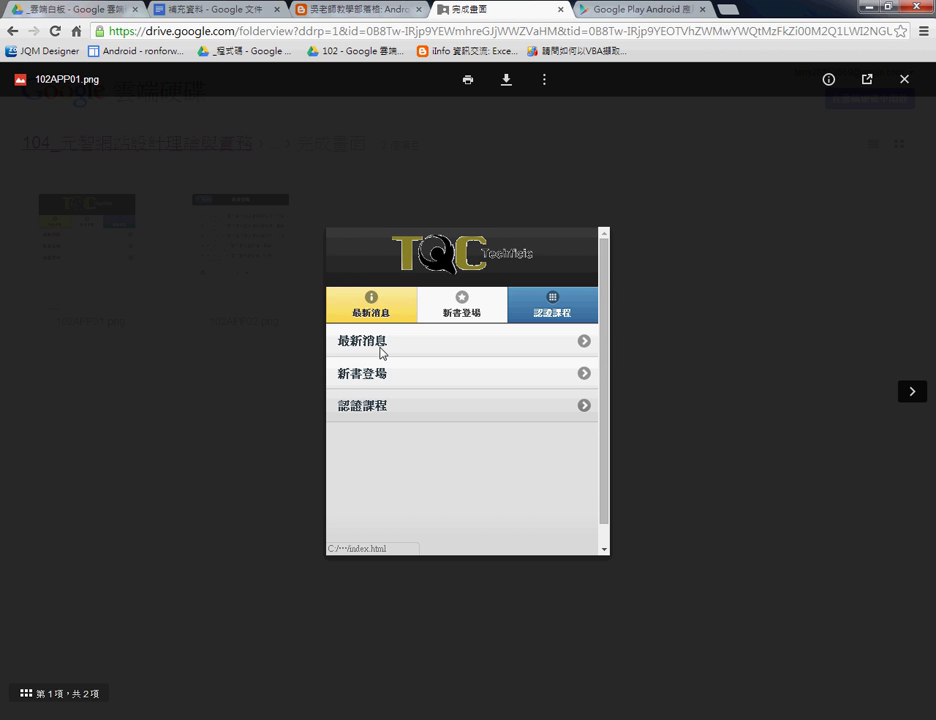
click(921, 393)
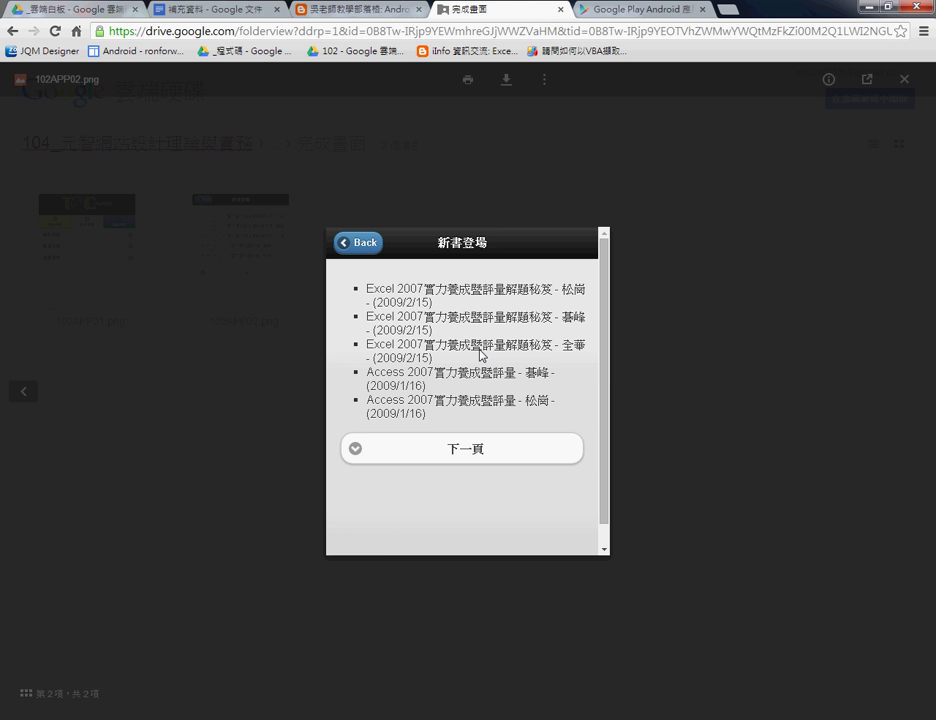
click(33, 398)
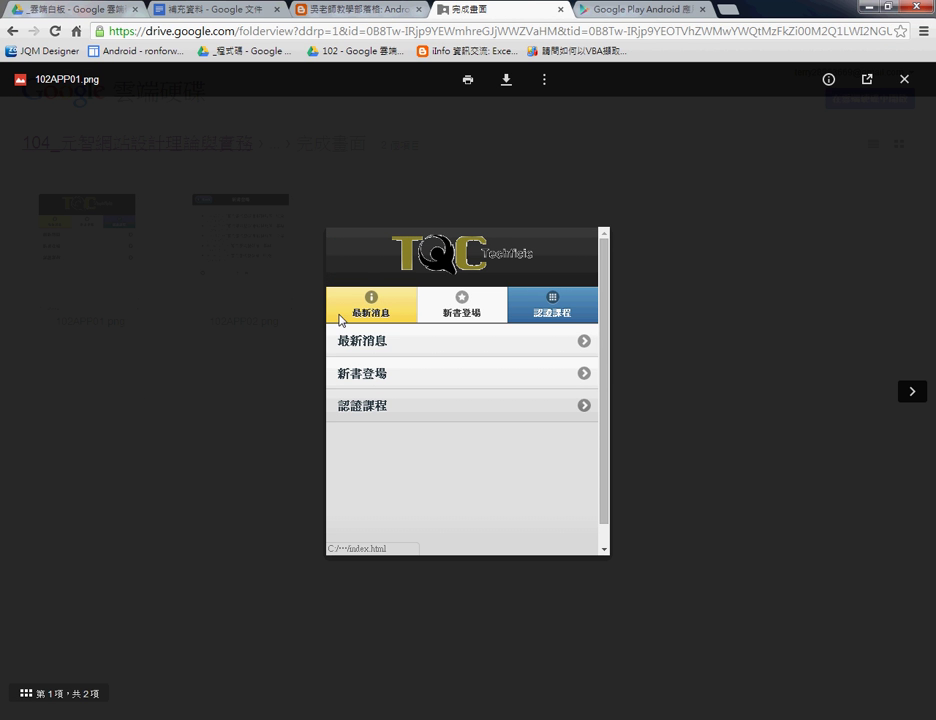
click(912, 391)
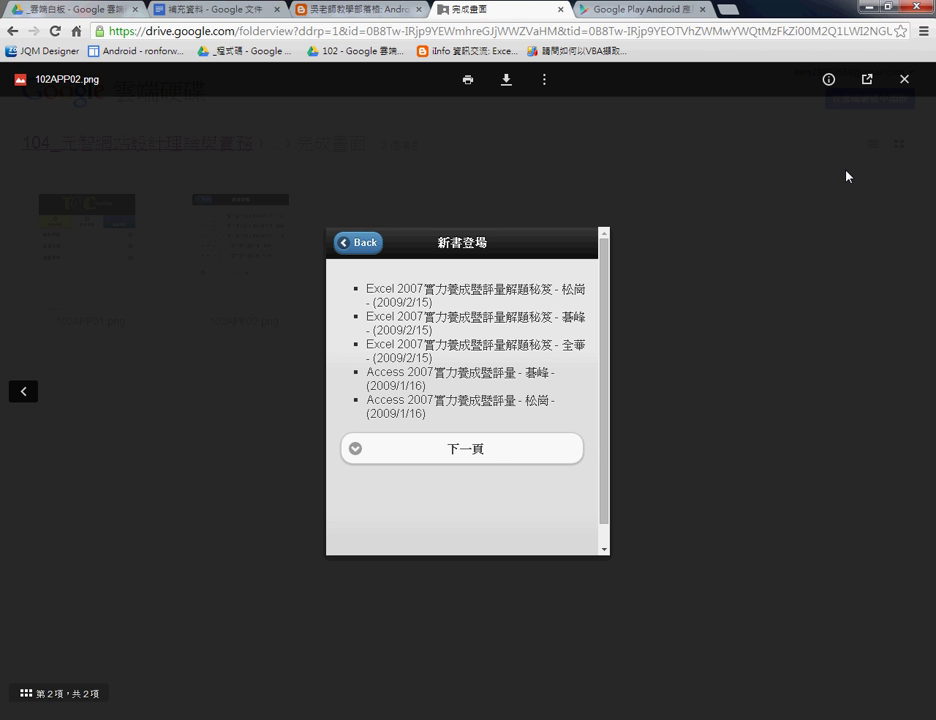
click(904, 79)
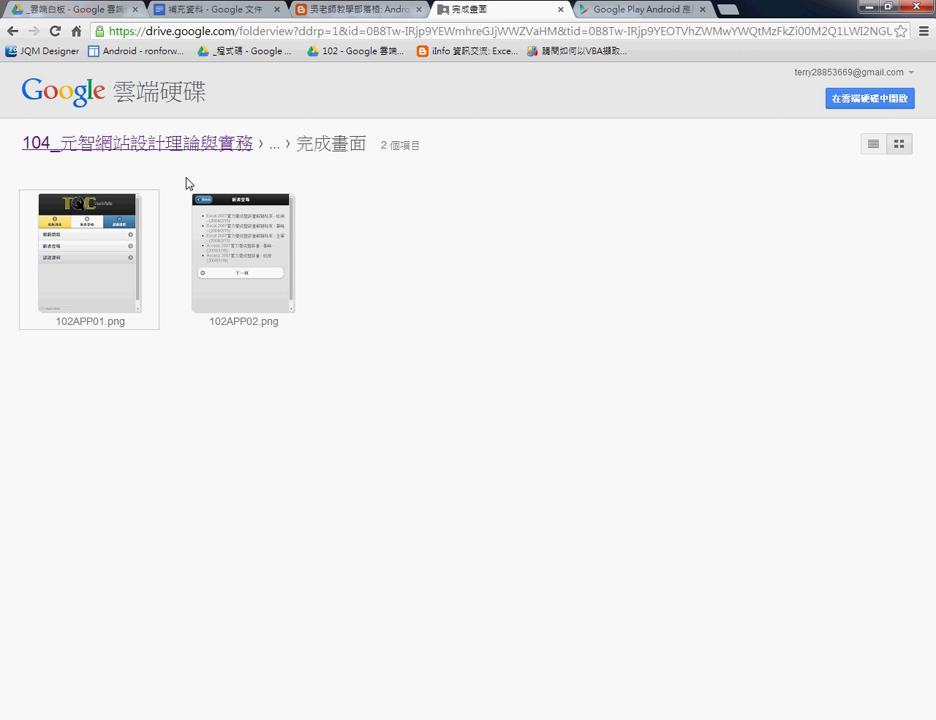
Go back through 01_102APP完成畫面 up to the _雲端白板 folder.
key(alt+Left)
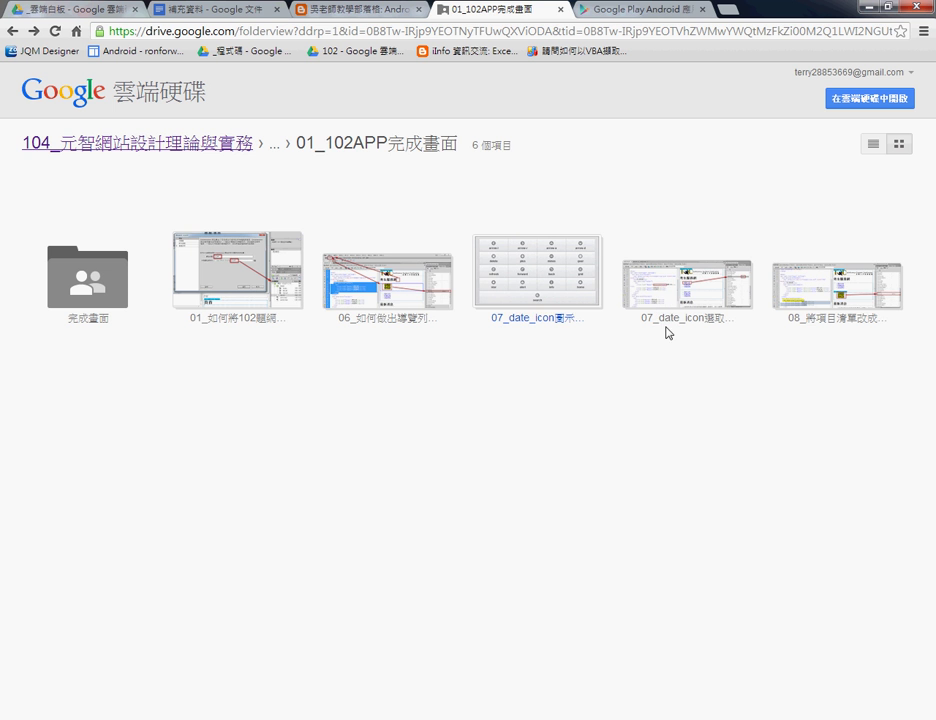
click(14, 32)
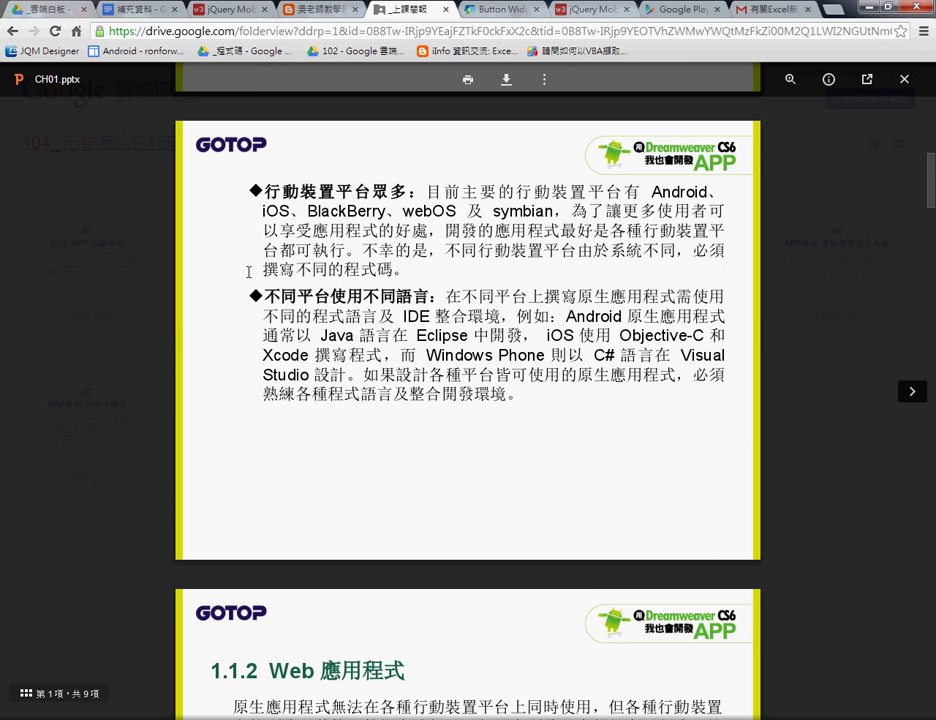
scroll(248, 272, up, 3)
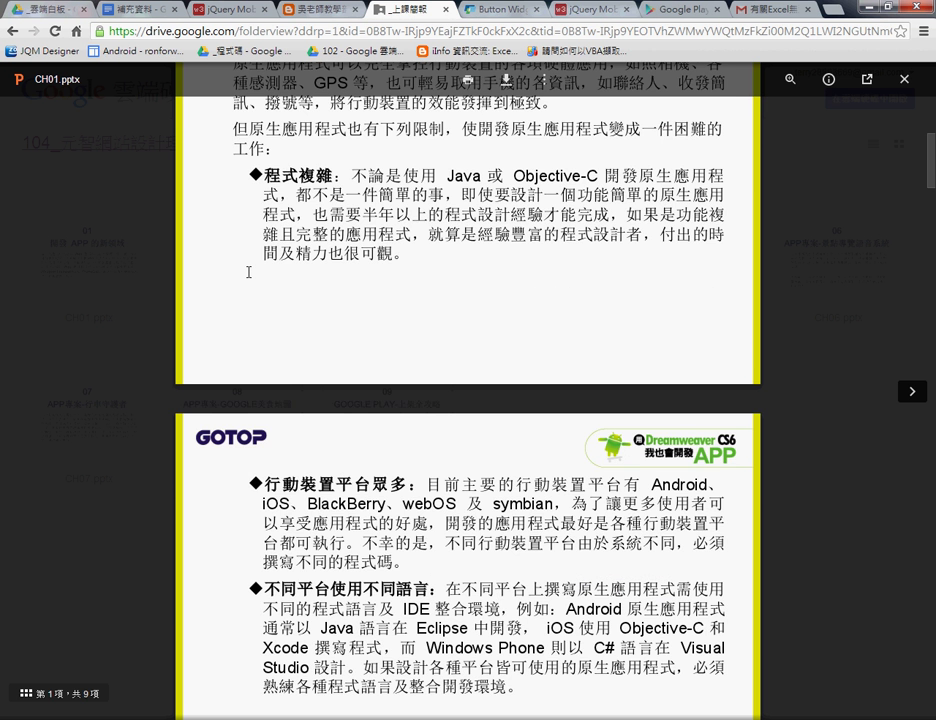
Read CH01.pptx through slide 7 on hybrid apps, highlighting 'Java', then close the preview.
scroll(248, 272, down, 2)
scroll(248, 272, up, 4)
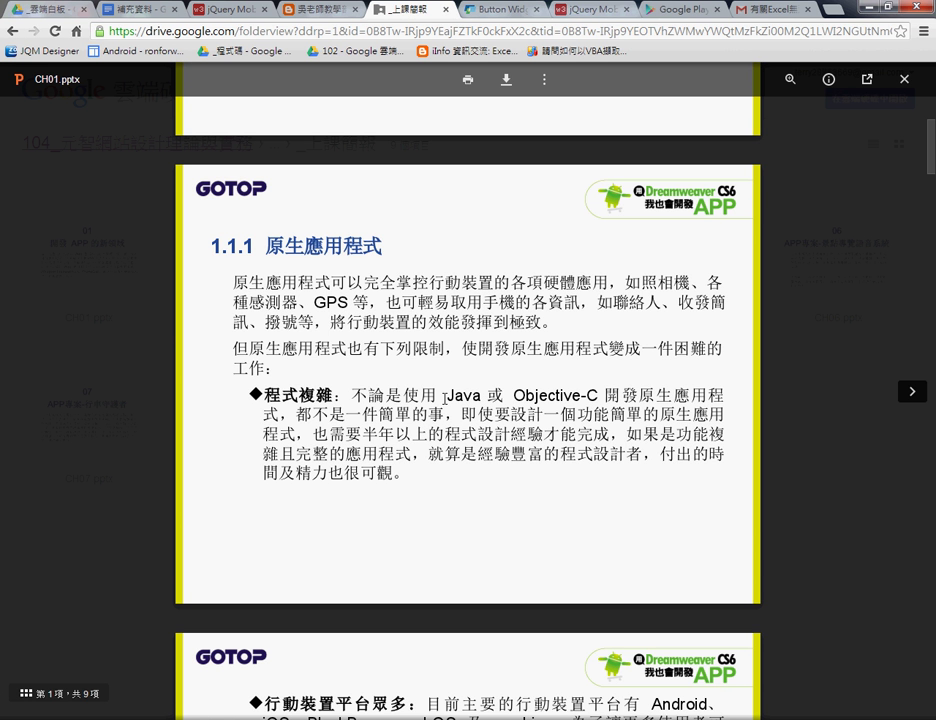
drag(446, 396, 482, 396)
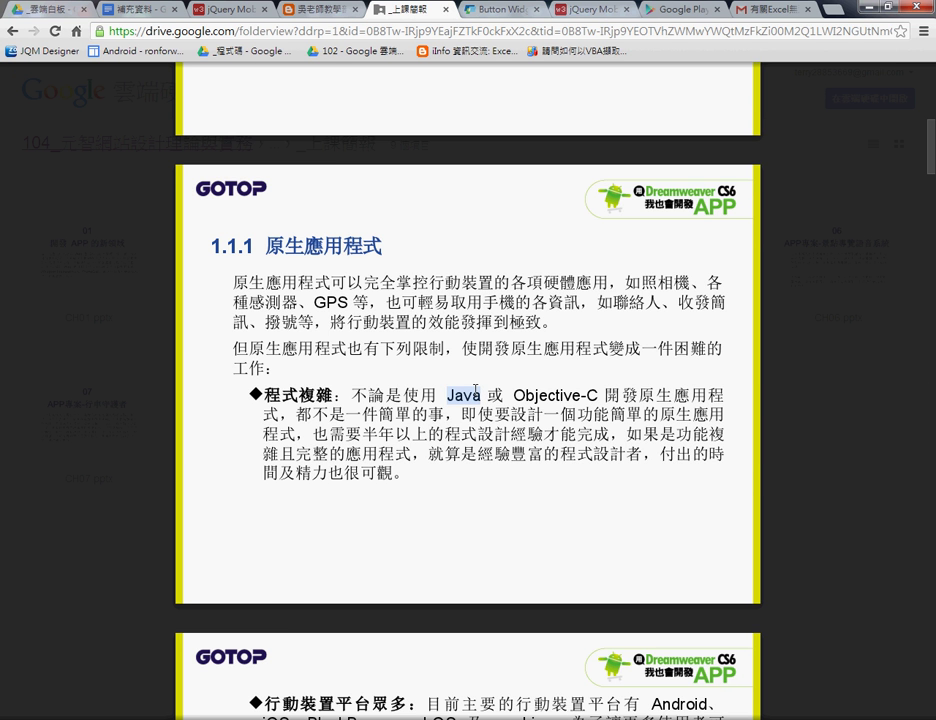
scroll(476, 391, down, 2)
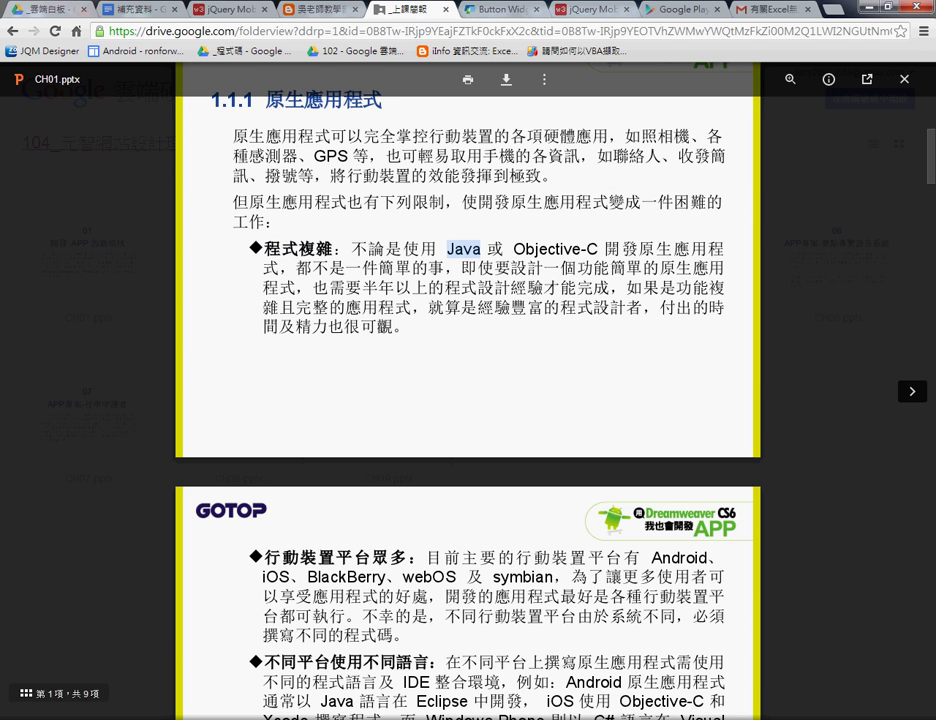
scroll(385, 325, down, 2)
scroll(385, 325, down, 4)
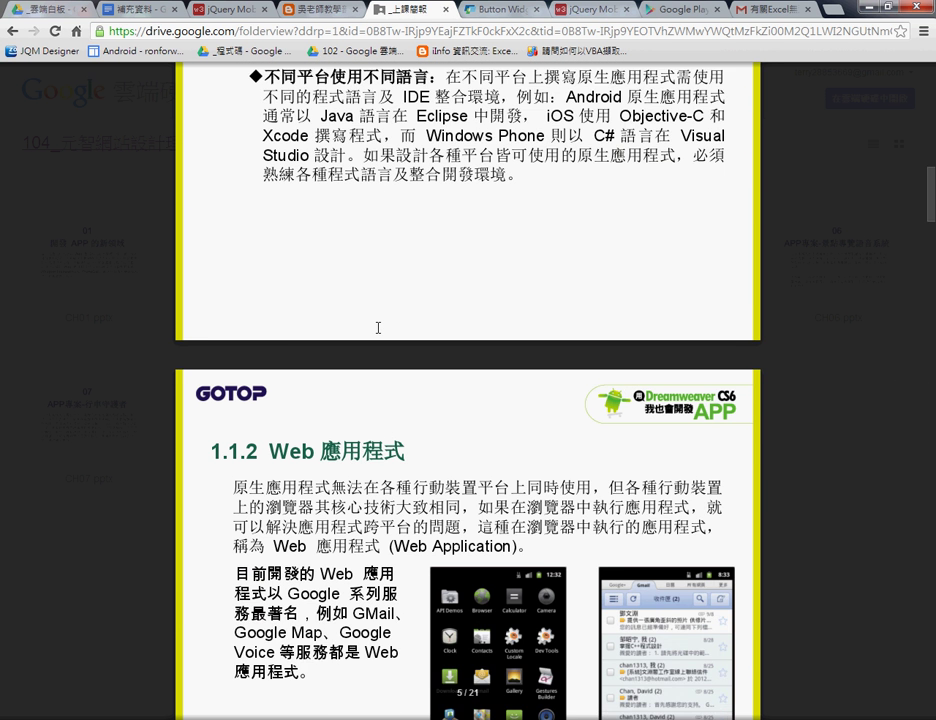
scroll(378, 328, down, 2)
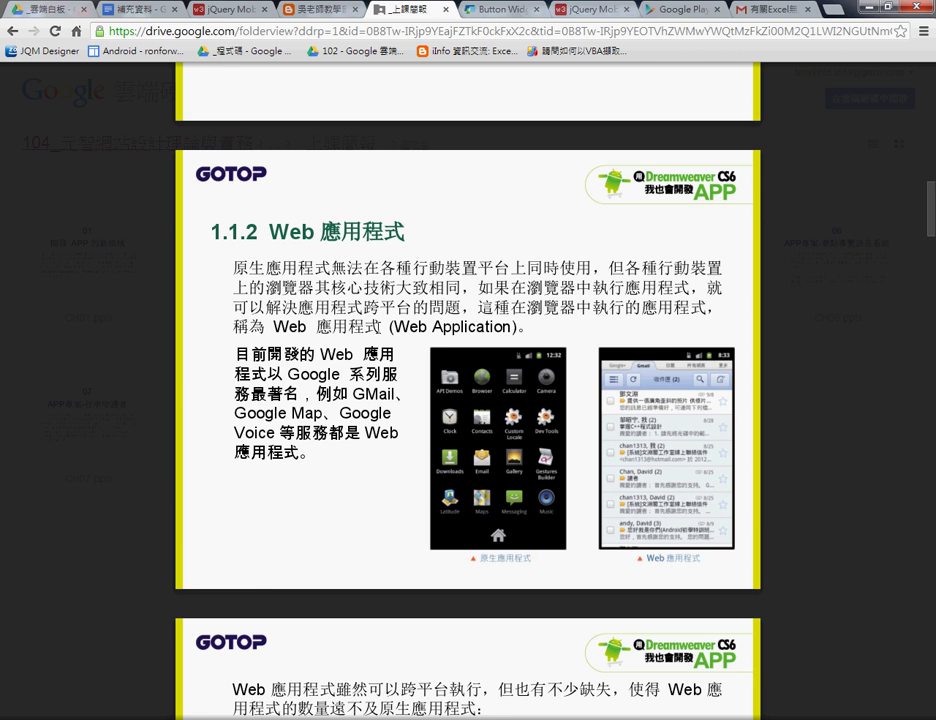
scroll(378, 328, down, 3)
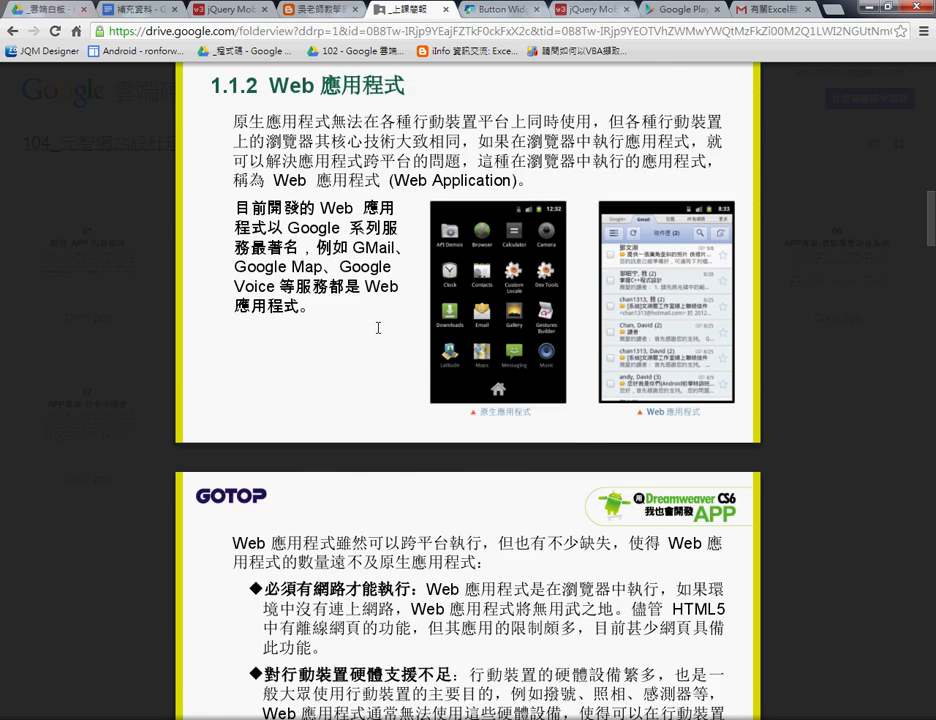
scroll(441, 468, down, 3)
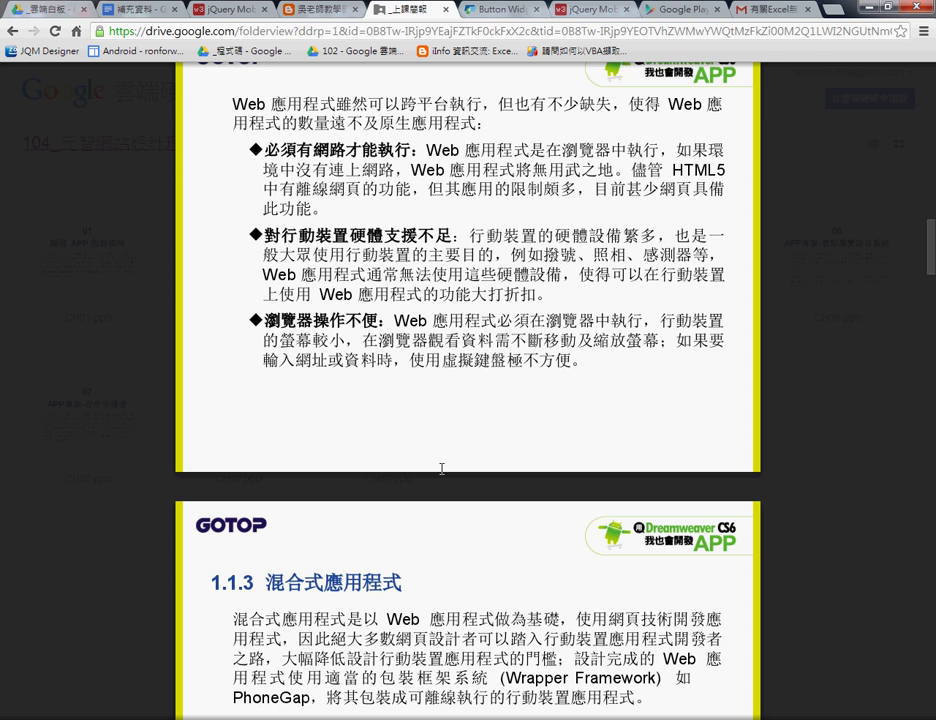
scroll(441, 468, down, 2)
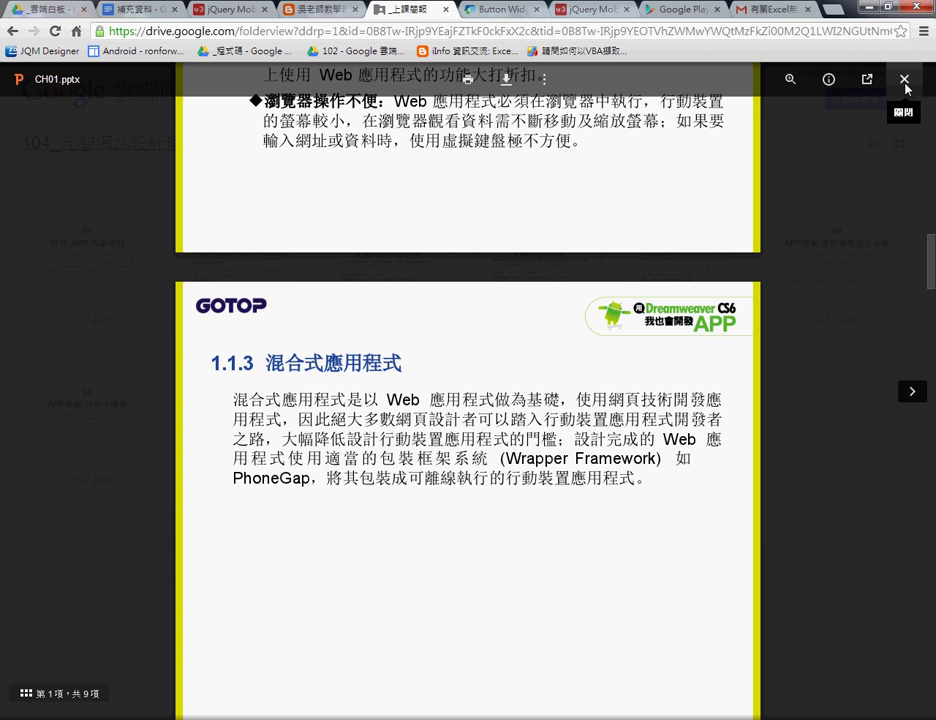
click(905, 80)
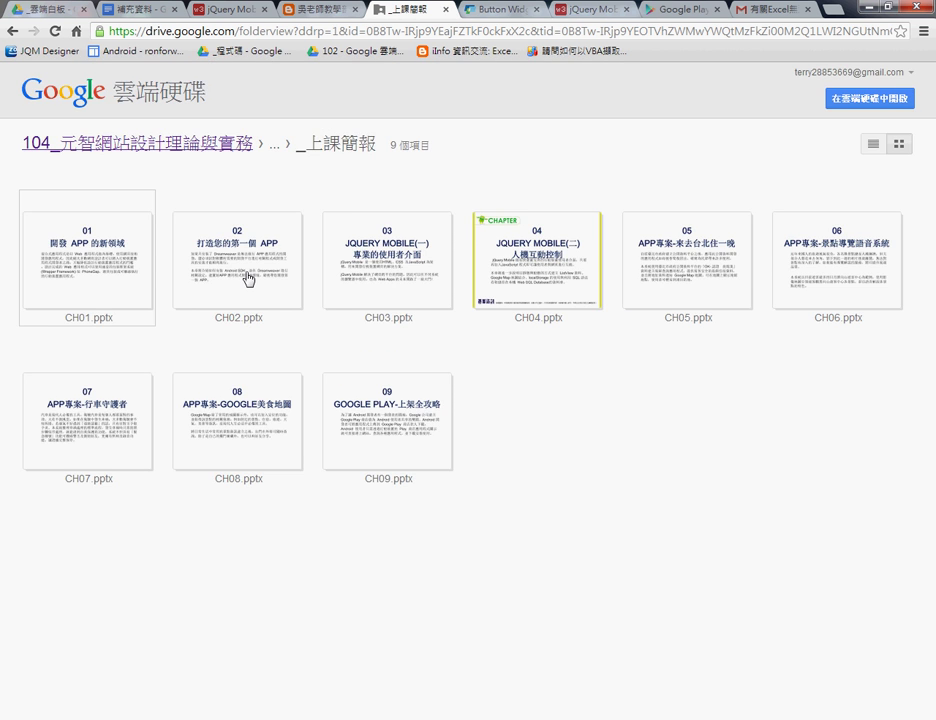
Open CH02.pptx, scroll to slide 12, and mark 'PhoneGap Build' in step a.
double_click(246, 274)
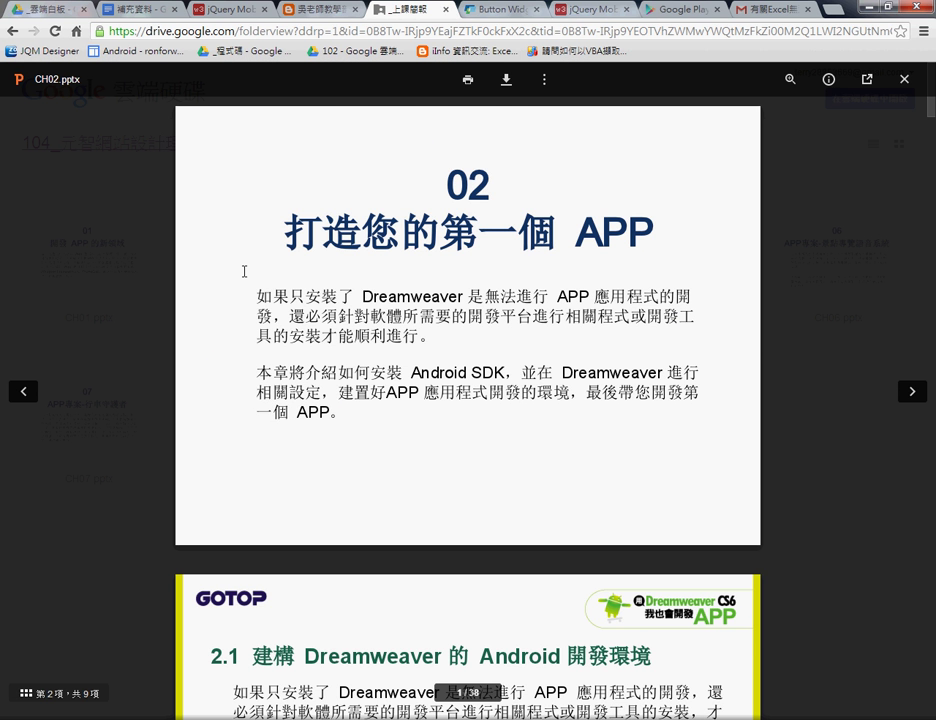
scroll(244, 271, down, 4)
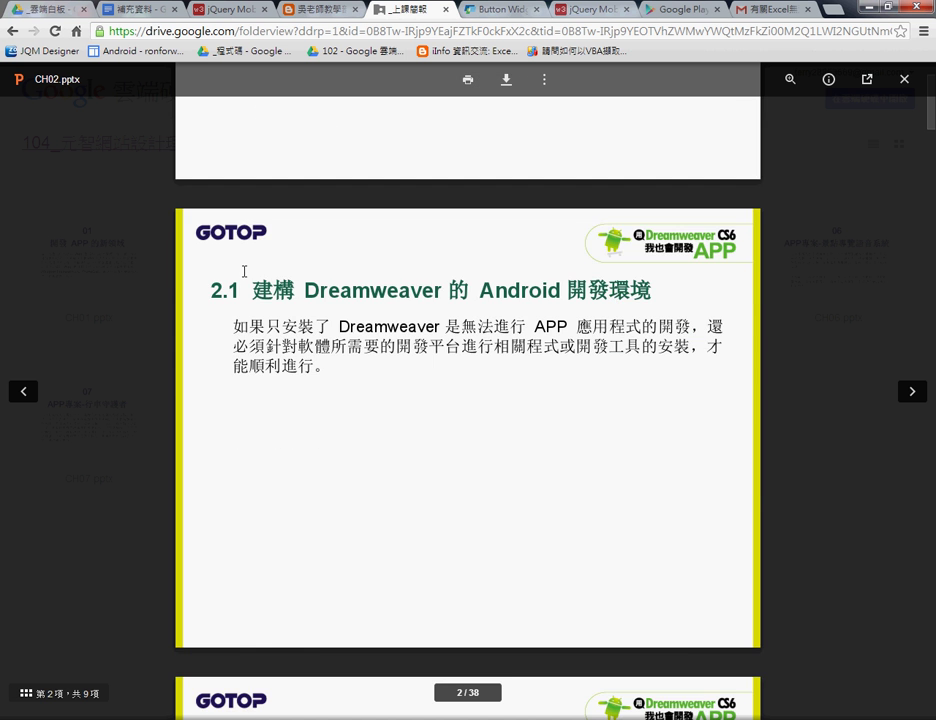
scroll(395, 315, down, 3)
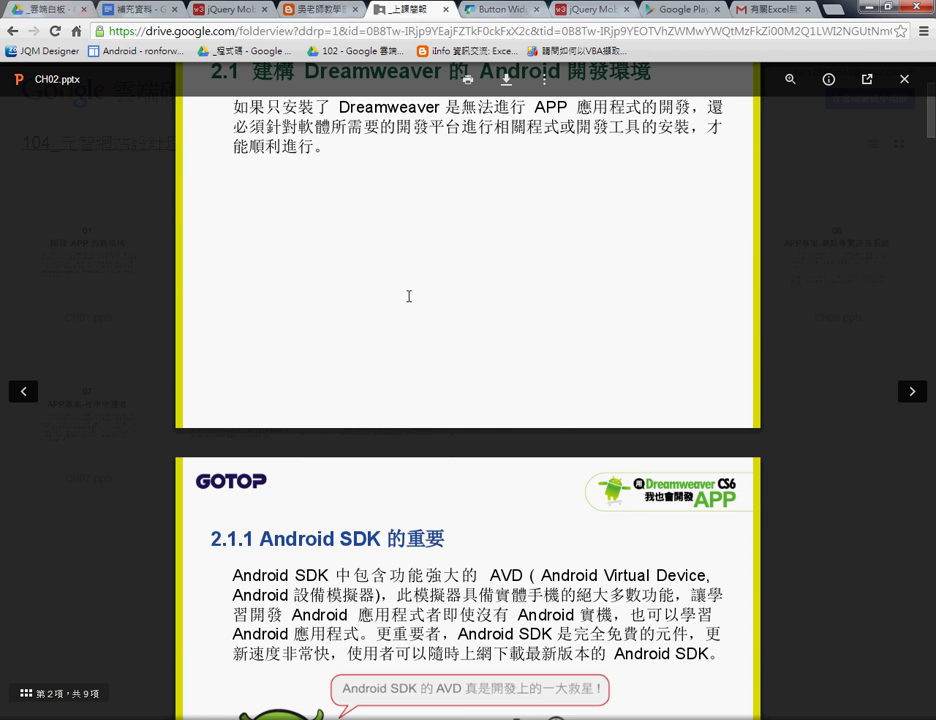
scroll(409, 295, down, 3)
scroll(400, 291, down, 4)
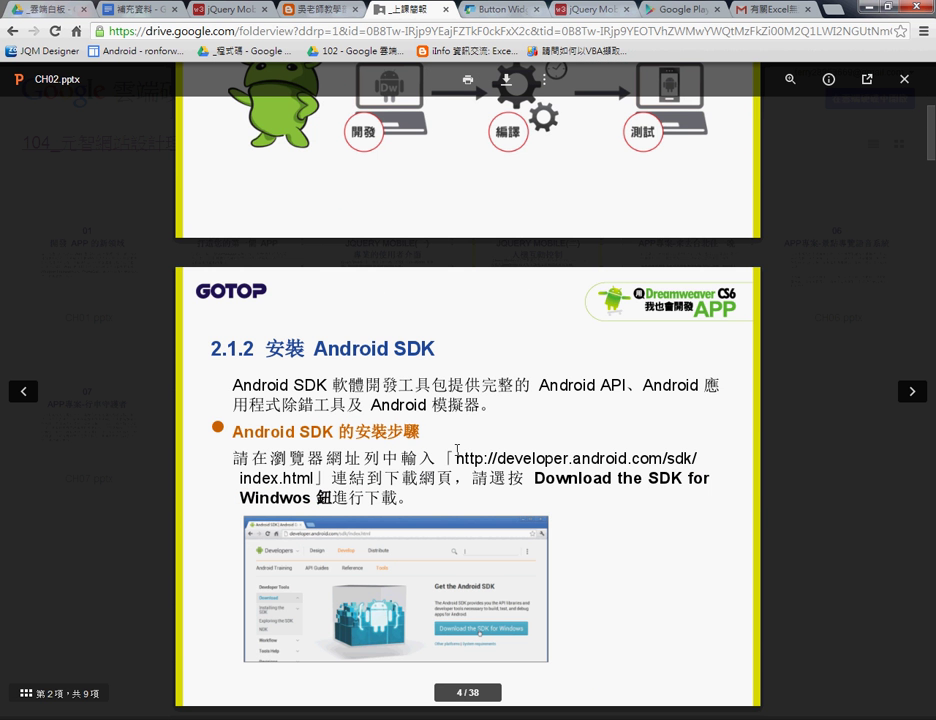
scroll(414, 426, down, 1)
scroll(414, 426, down, 2)
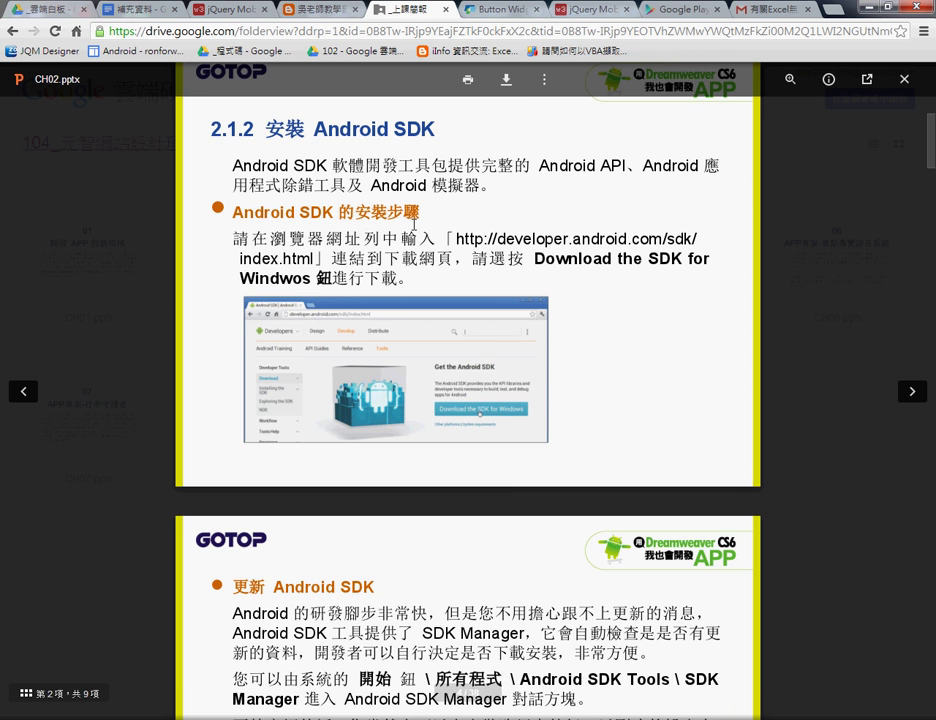
scroll(414, 254, down, 1)
scroll(414, 254, down, 2)
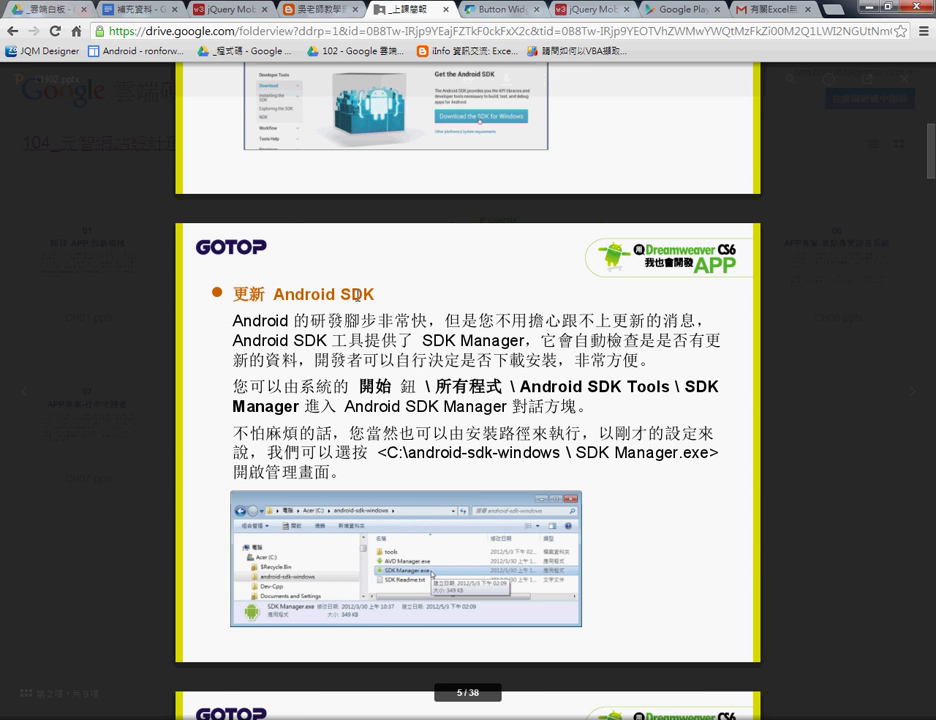
scroll(399, 300, down, 3)
scroll(399, 301, down, 2)
scroll(443, 490, down, 3)
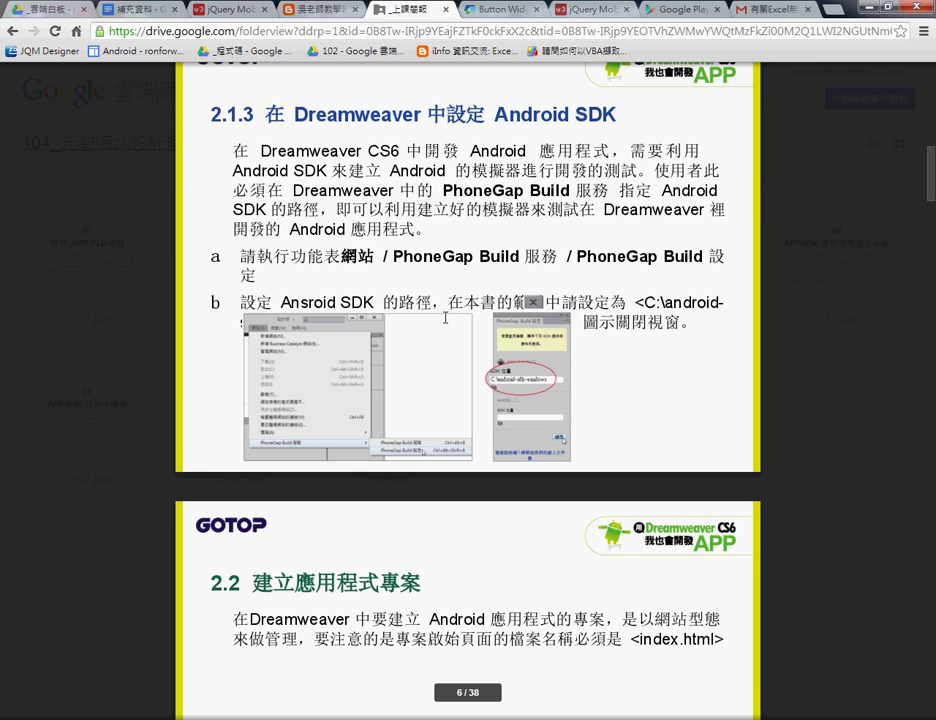
scroll(445, 318, down, 2)
scroll(445, 318, down, 5)
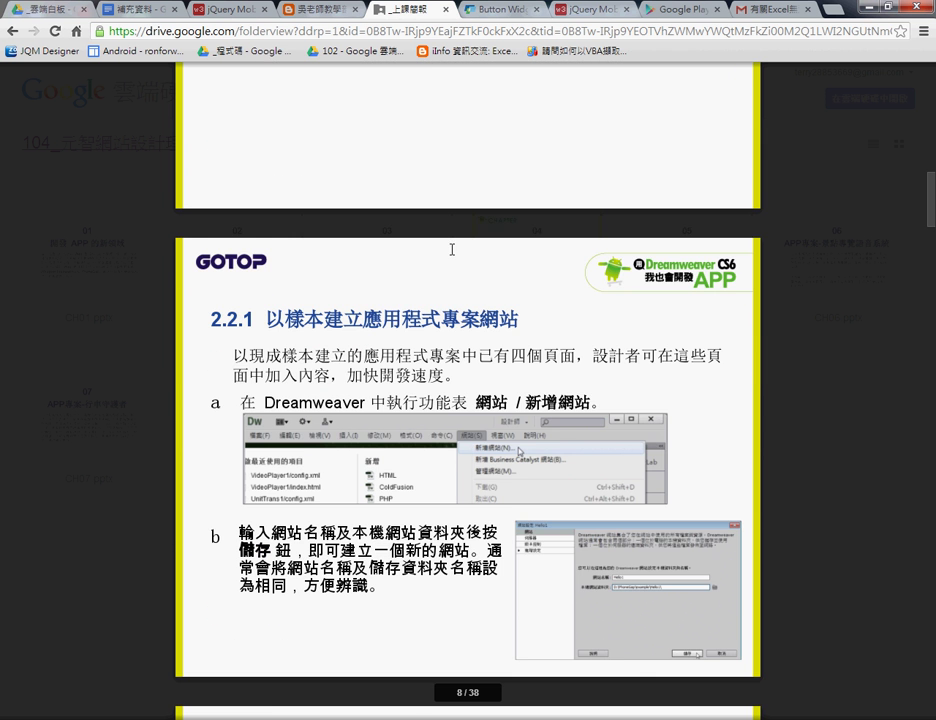
scroll(441, 260, down, 5)
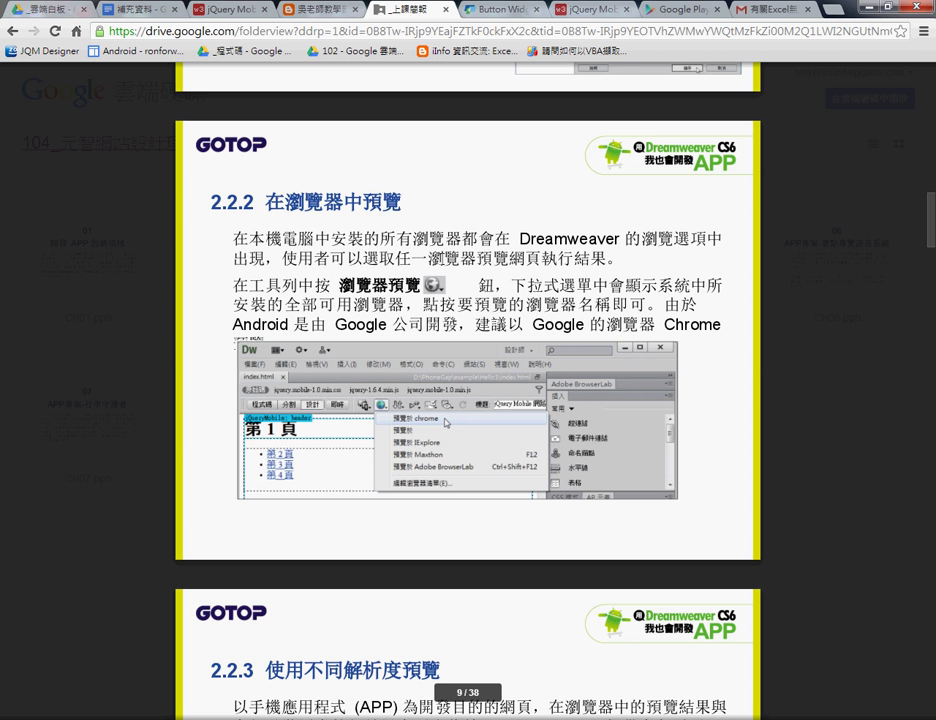
scroll(441, 260, down, 5)
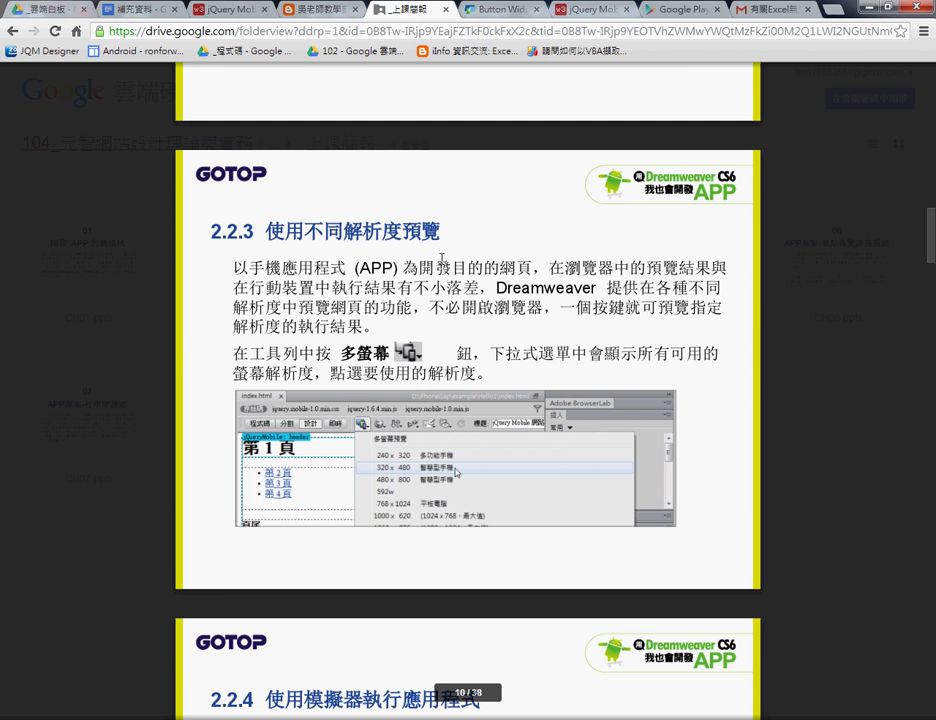
scroll(441, 260, down, 5)
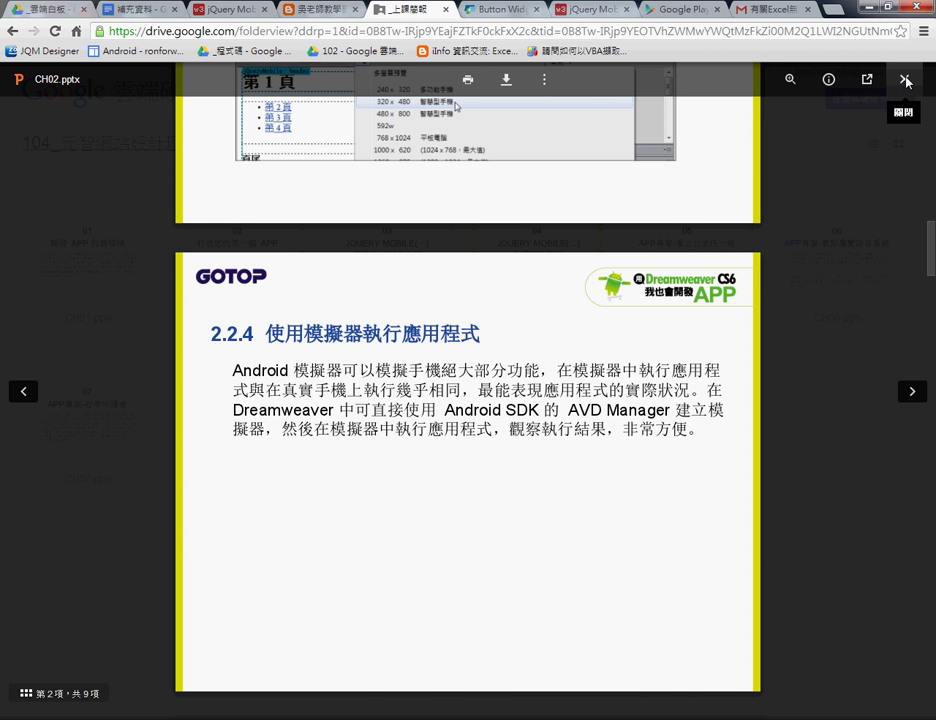
scroll(838, 282, down, 3)
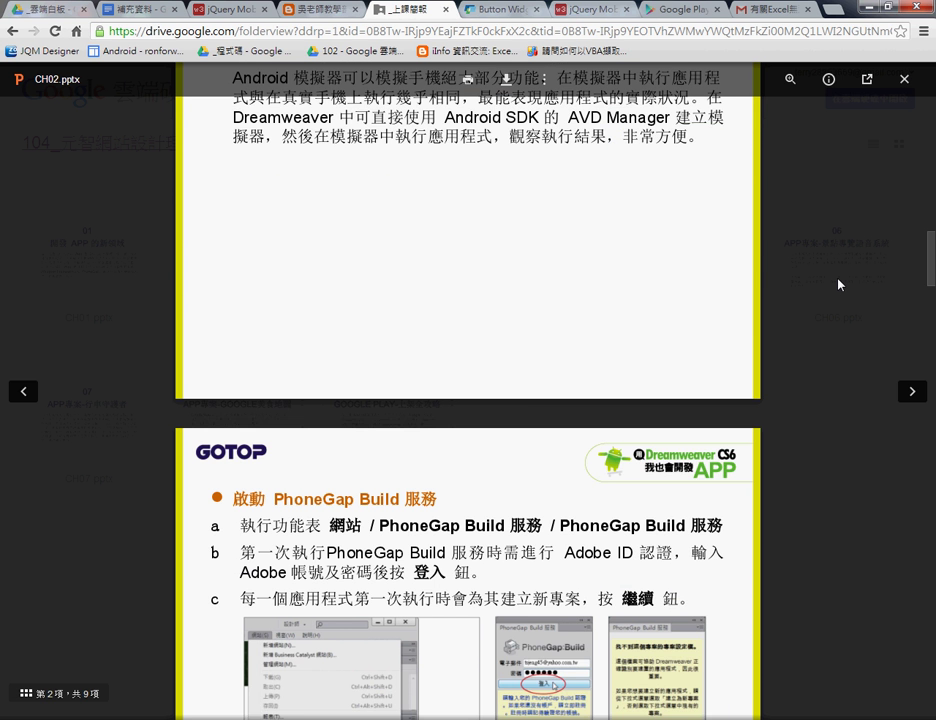
scroll(838, 284, down, 2)
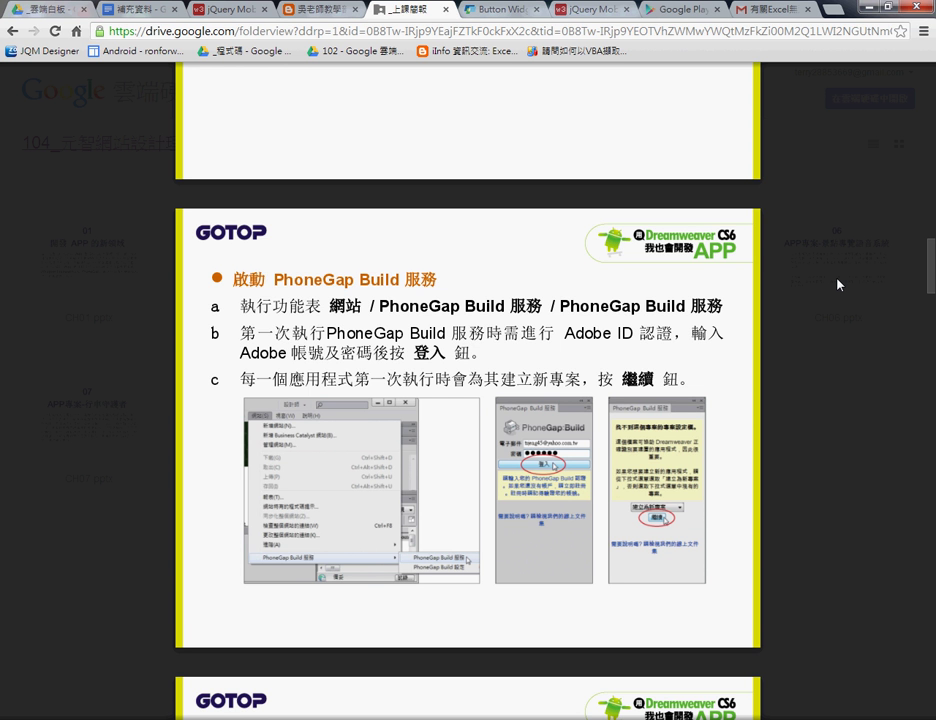
drag(379, 309, 506, 309)
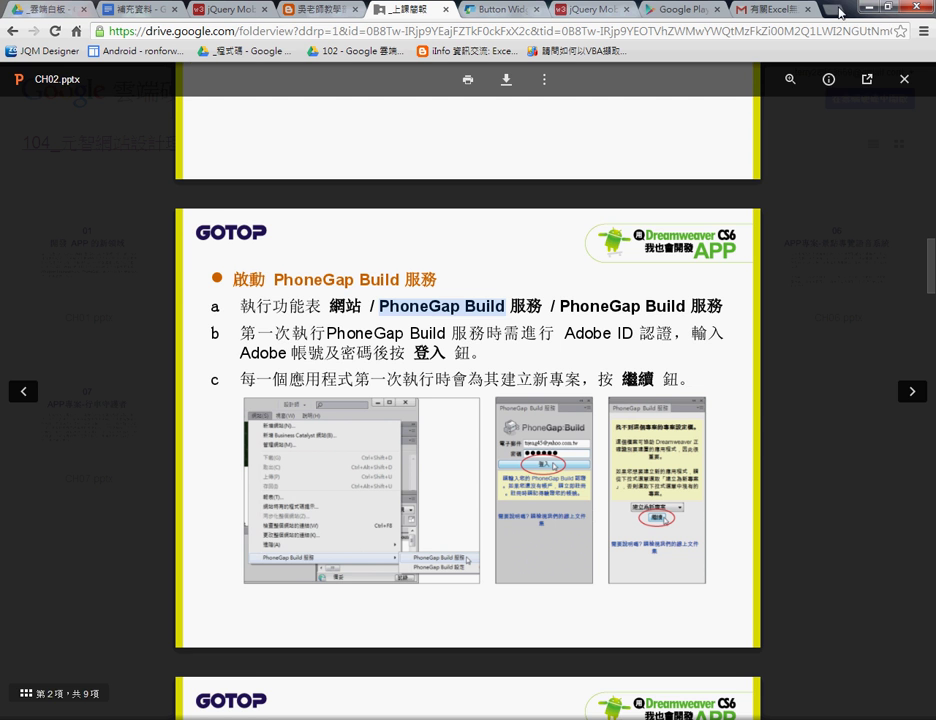
In a new tab, load the suggested phonegap address, which is misspelled as bulid.phonegap.com.
key(ctrl+t)
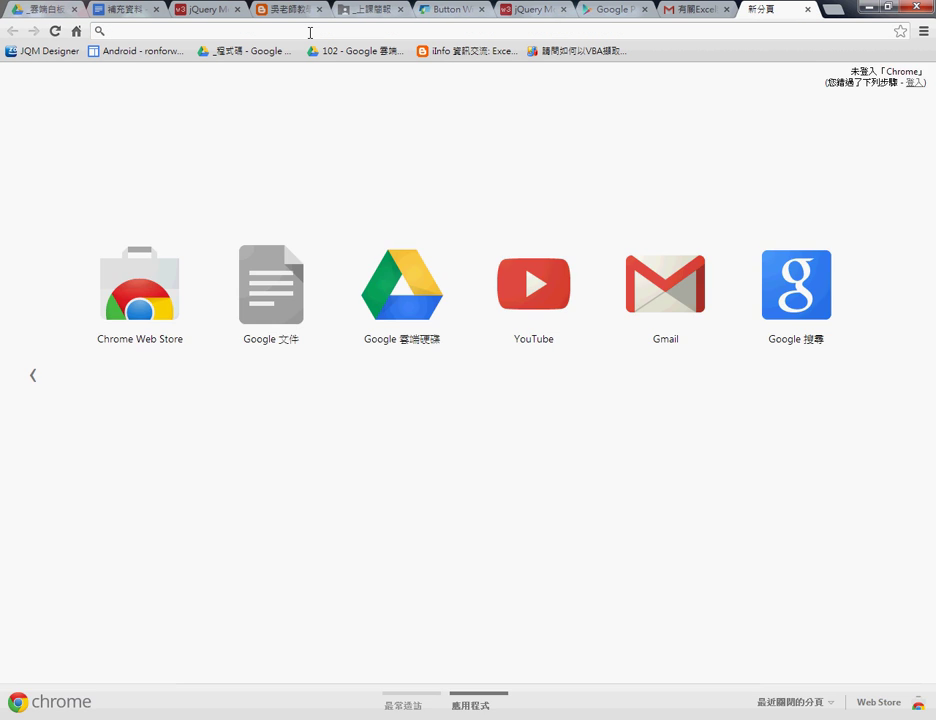
text(bulid.phonegap.com)
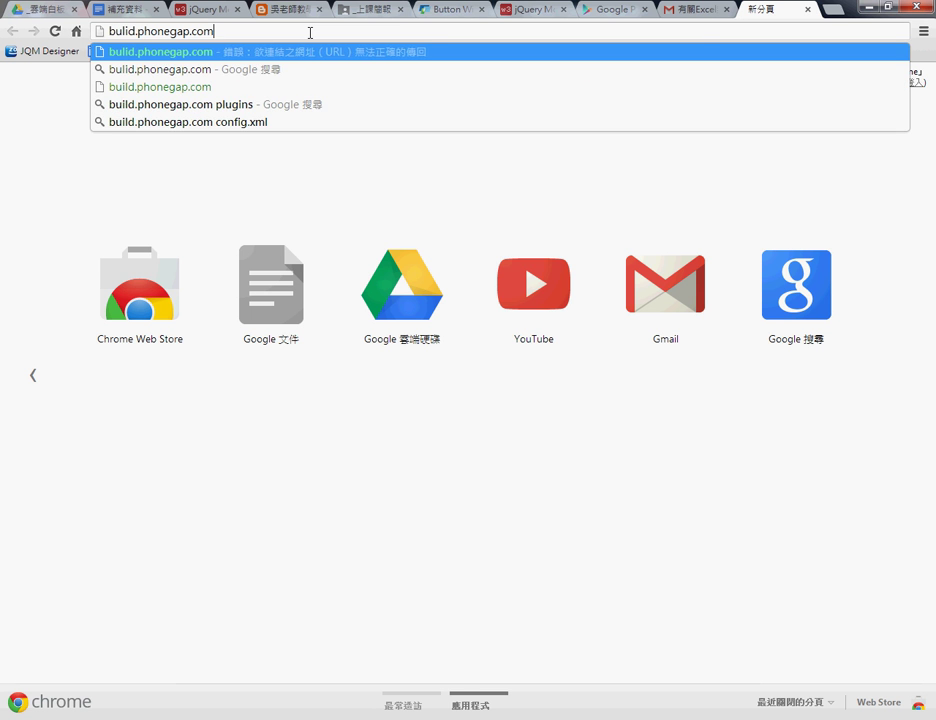
key(Return)
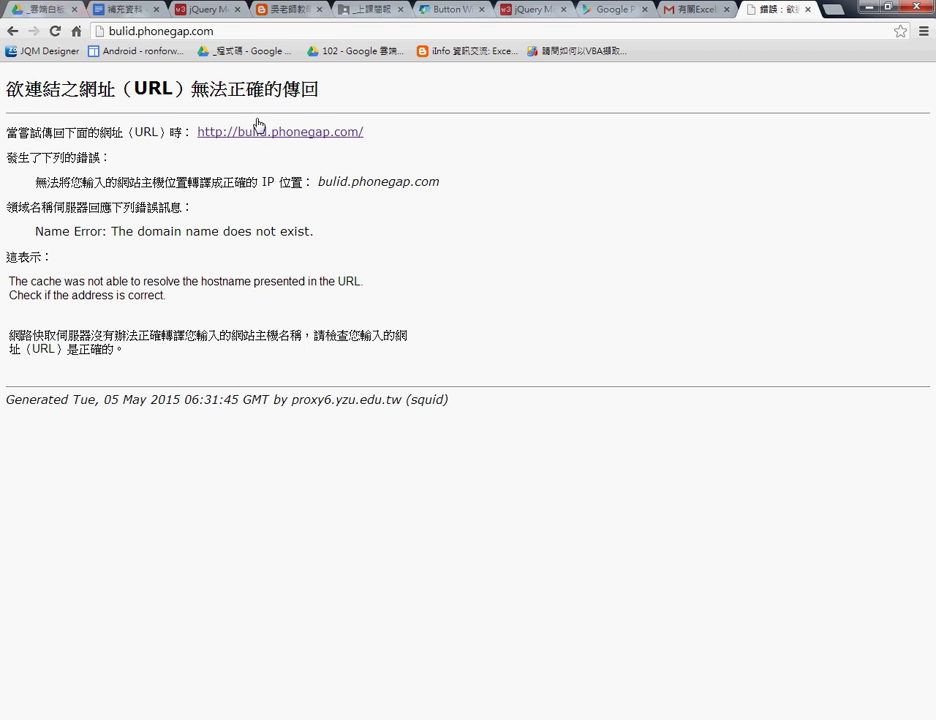
click(290, 140)
Correct 'bulid' to 'build' in the address bar and load build.phonegap.com.
click(119, 31)
click(135, 33)
key(BackSpace)
key(BackSpace)
key(BackSpace)
text(ild)
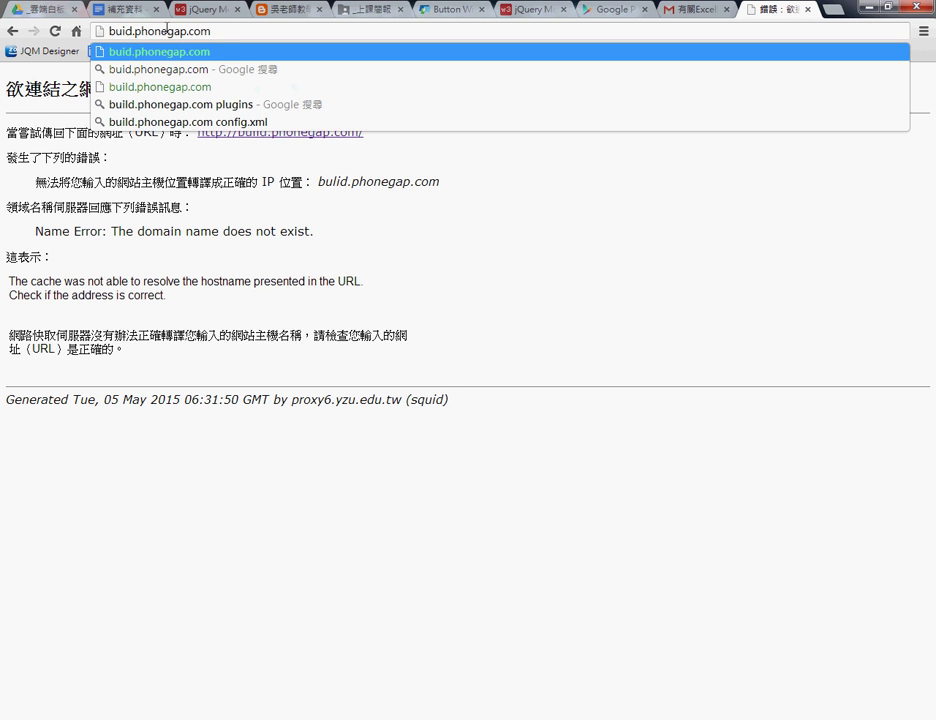
text(l)
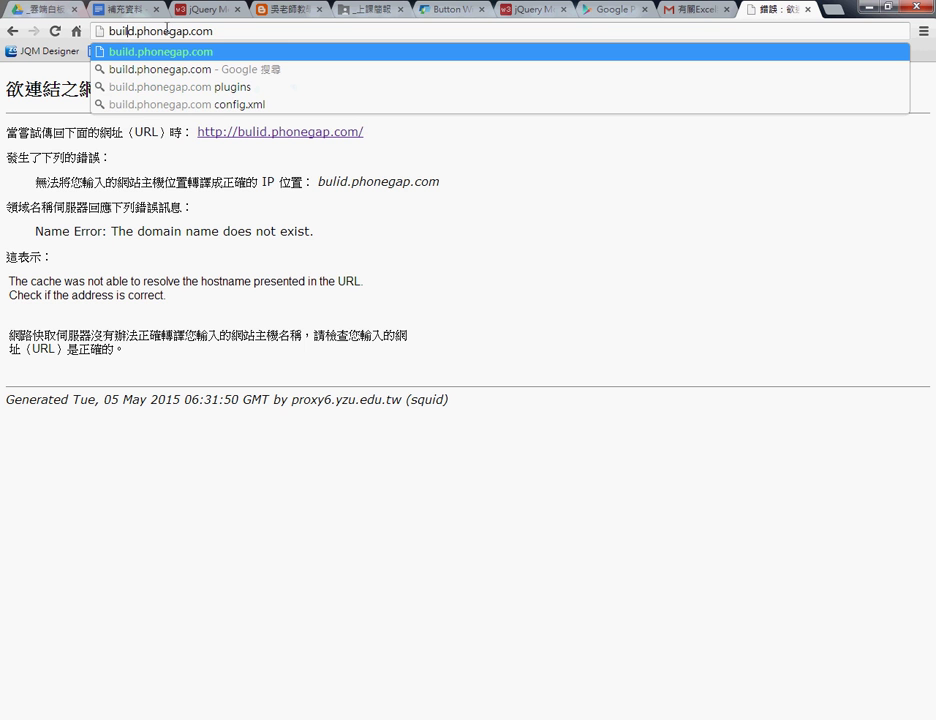
key(Return)
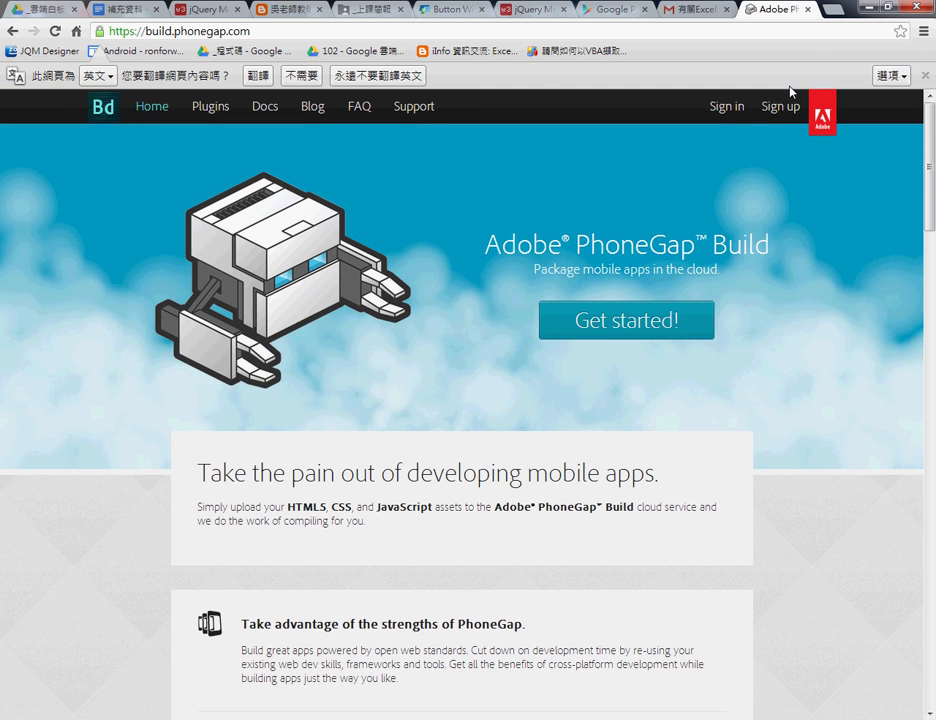
Compare the free plan's single private app with the $9.99/mo plan, then choose the paid plan.
click(616, 334)
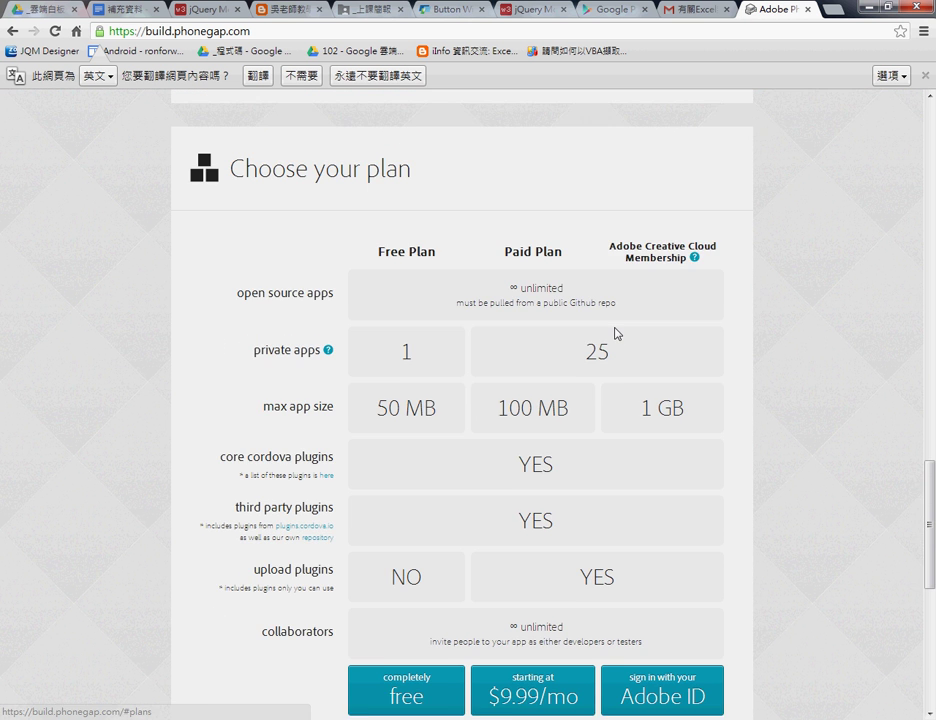
scroll(616, 334, down, 2)
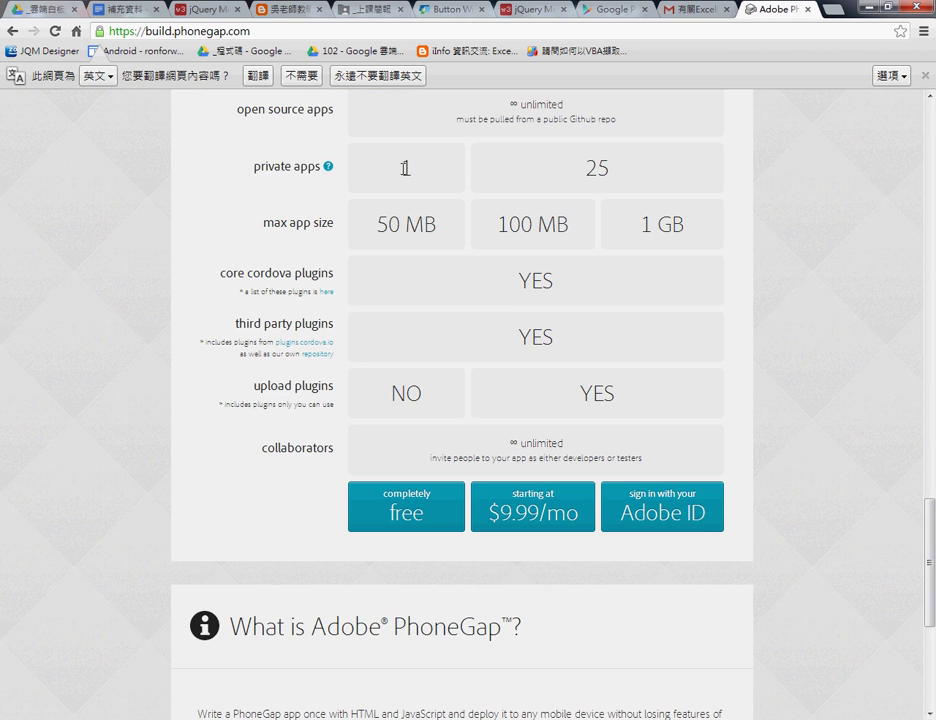
scroll(405, 175, up, 1)
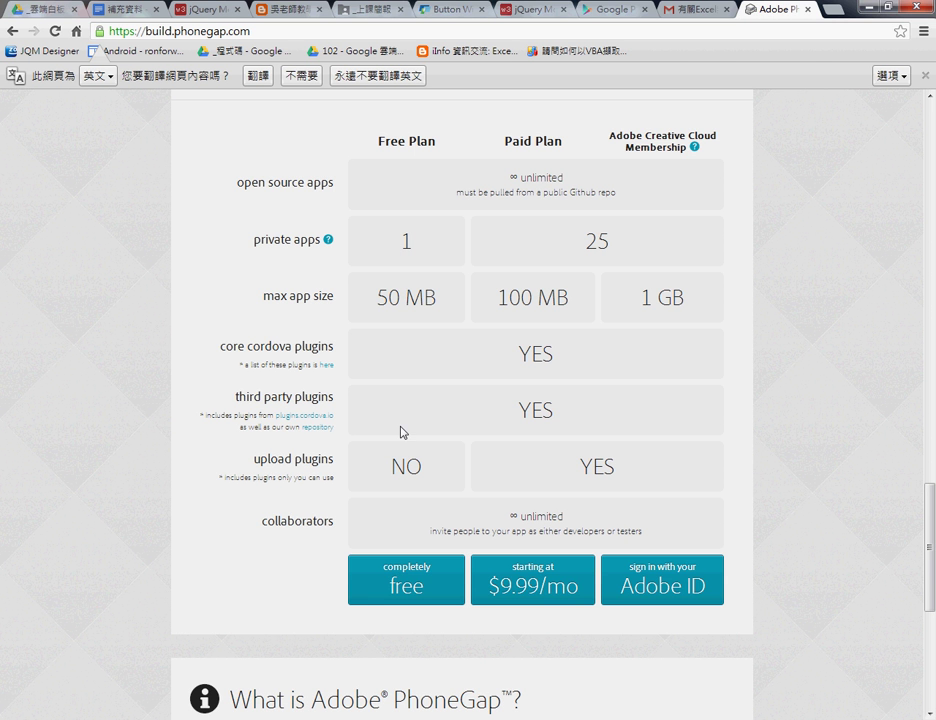
double_click(415, 235)
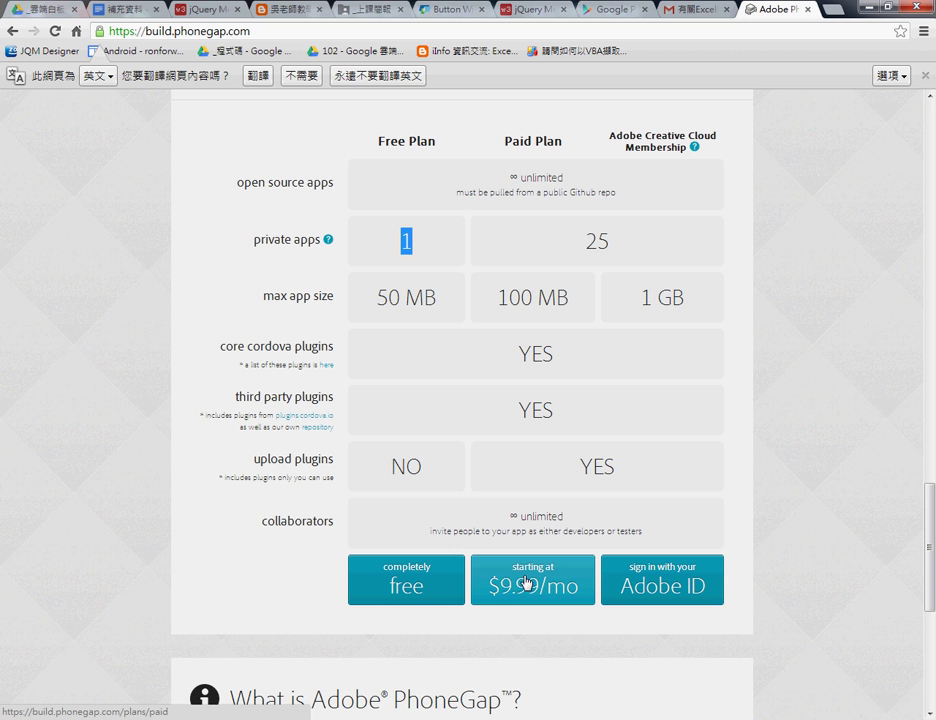
click(491, 585)
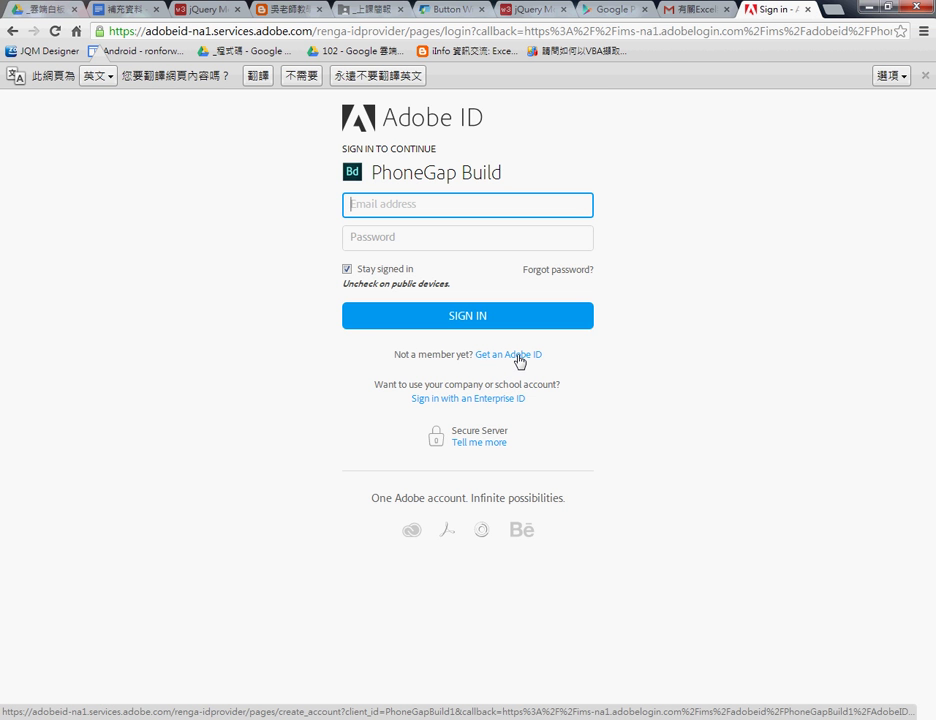
Circle the Get an Adobe ID link, view the sign-up page, and return to sign-in.
click(519, 358)
mouse_move(522, 368)
mouse_down()
mouse_move(476, 359)
mouse_move(540, 372)
mouse_up()
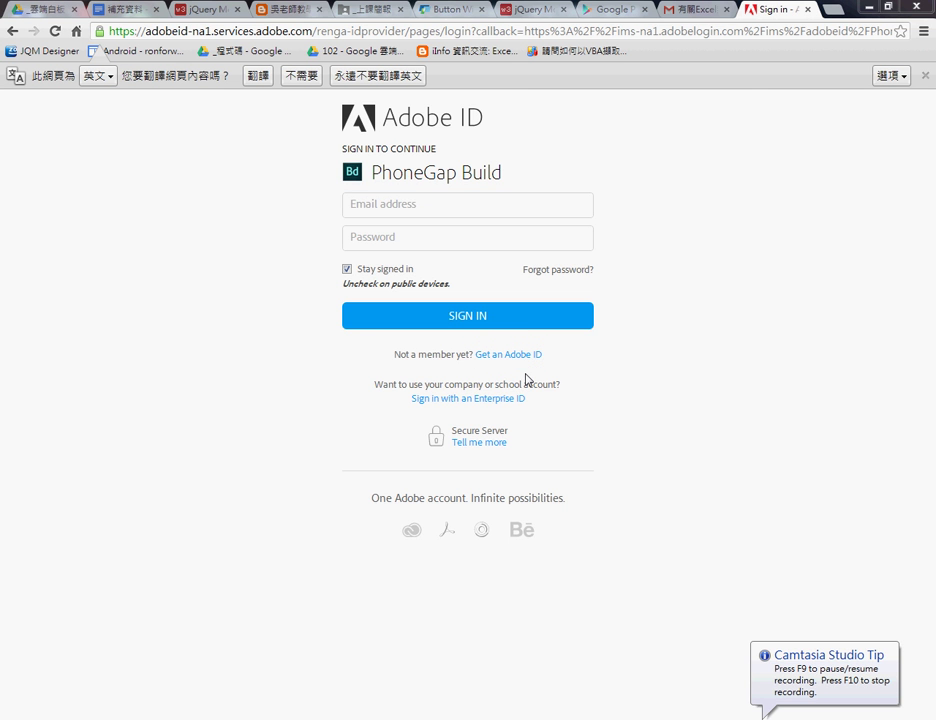
click(528, 358)
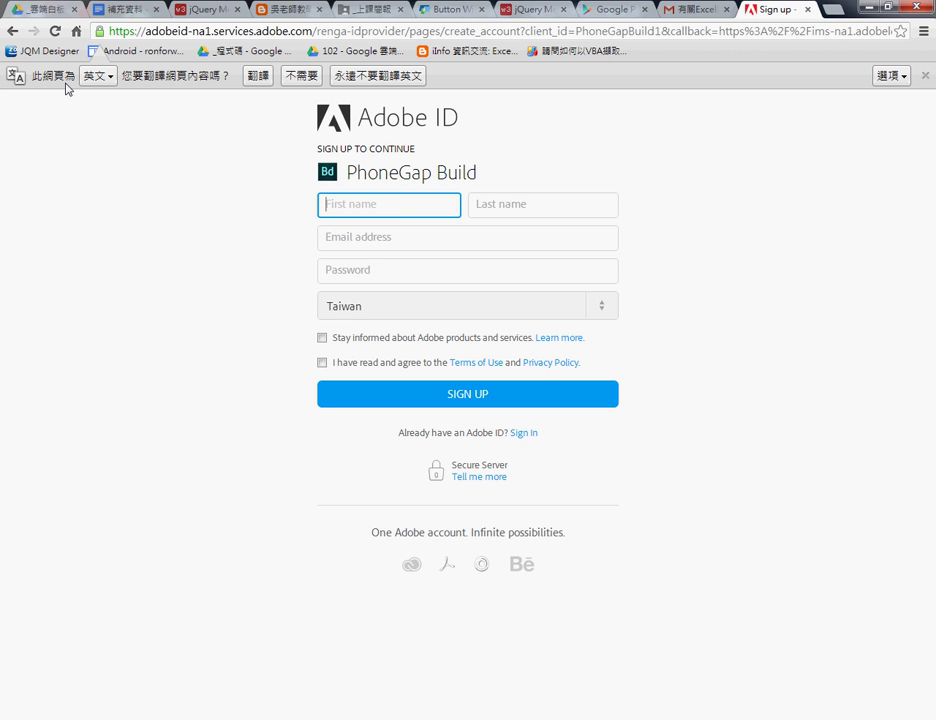
key(F5)
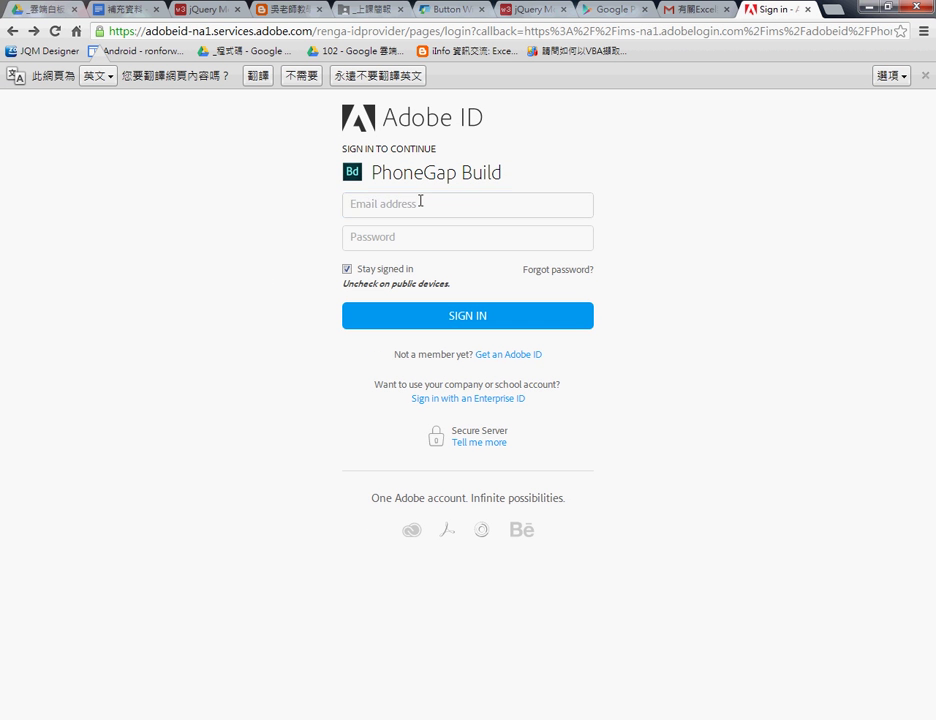
Enter the account e-mail and password, and untick Stay signed in.
click(420, 201)
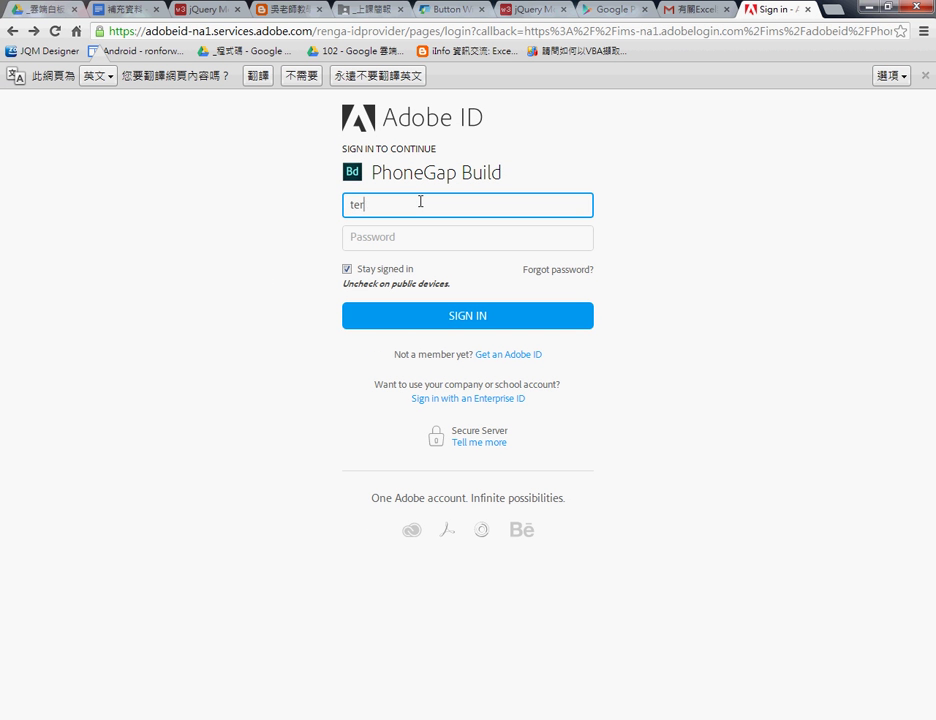
key(Tab)
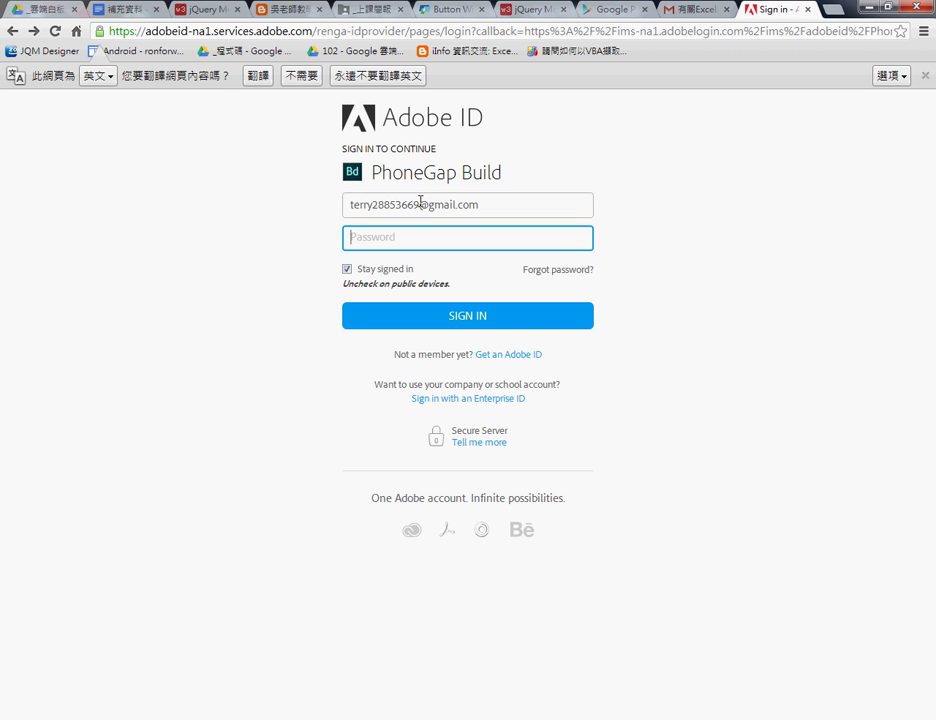
text(••••••••)
click(368, 272)
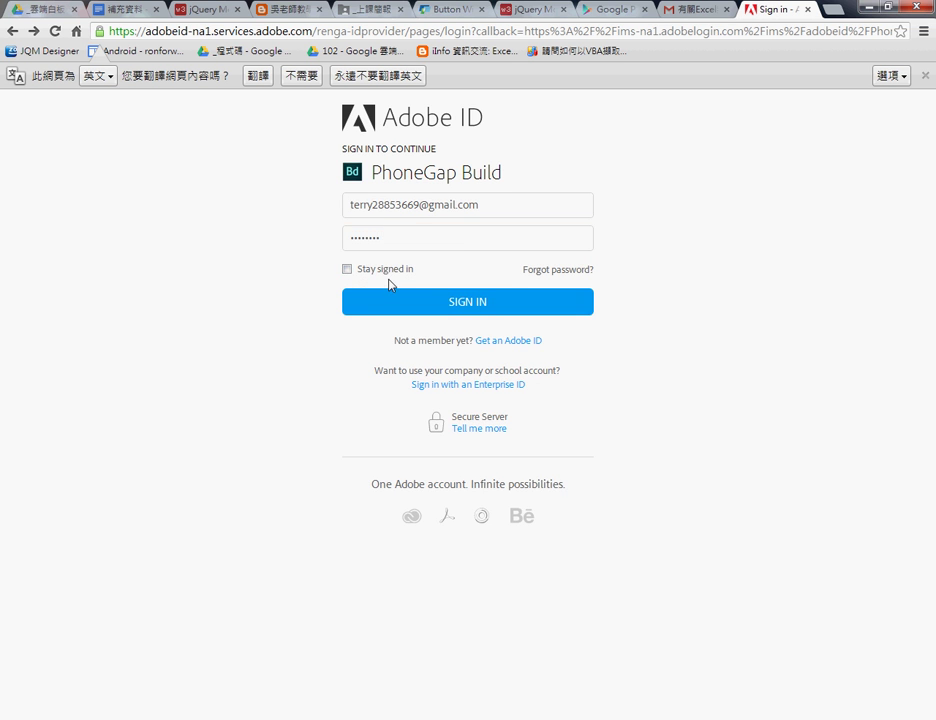
Sign in, then mark the private option, the repo field and the .zip upload option in red.
click(437, 313)
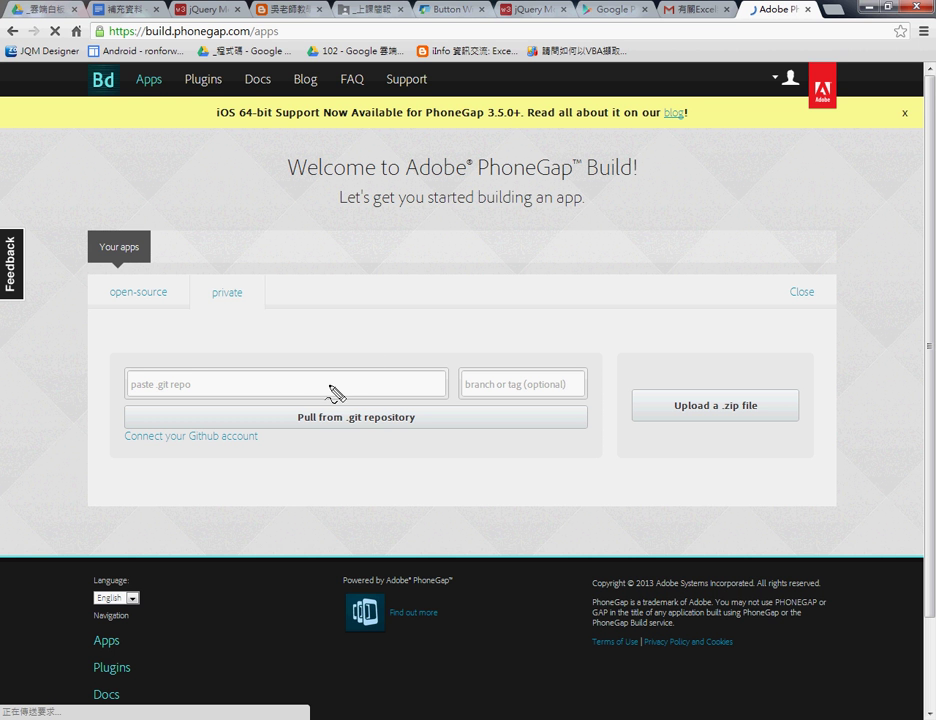
mouse_move(232, 330)
mouse_down()
mouse_move(278, 305)
mouse_move(251, 326)
mouse_move(203, 318)
mouse_move(118, 340)
mouse_move(167, 382)
mouse_move(251, 409)
mouse_move(328, 386)
mouse_move(306, 412)
mouse_up()
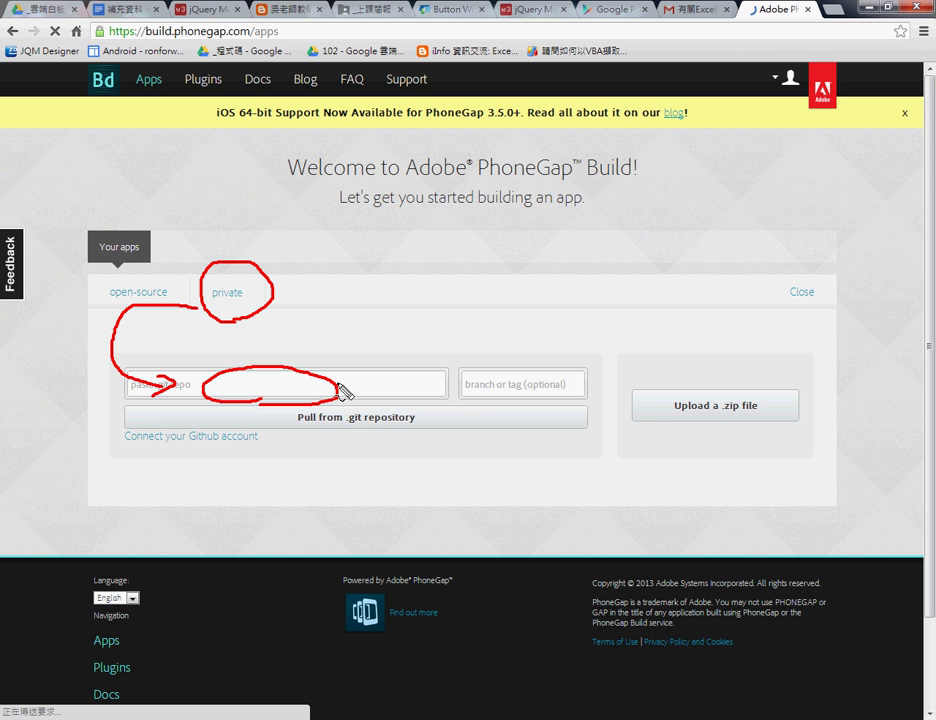
click(723, 414)
mouse_move(723, 413)
mouse_down()
mouse_move(742, 410)
mouse_move(612, 378)
mouse_move(620, 379)
mouse_up()
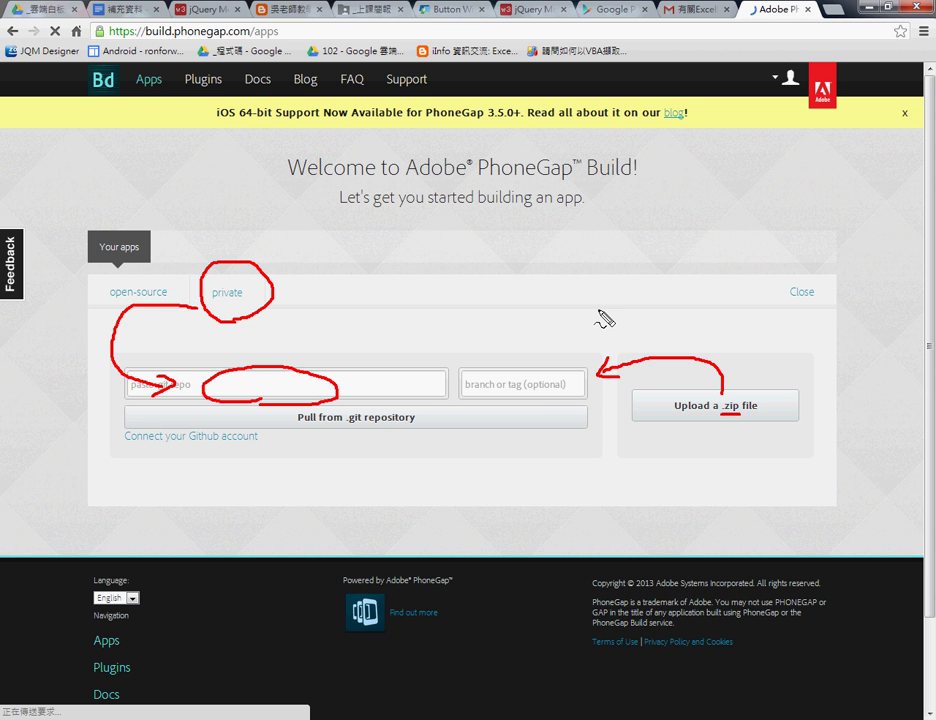
Annotate the upload area with APK and .iPa notes and an arrow, then clear the annotations.
mouse_move(614, 320)
mouse_down()
mouse_move(632, 306)
mouse_move(634, 316)
mouse_move(638, 301)
mouse_move(656, 318)
mouse_move(672, 292)
mouse_move(660, 305)
mouse_move(686, 318)
mouse_move(696, 305)
mouse_move(710, 318)
mouse_up()
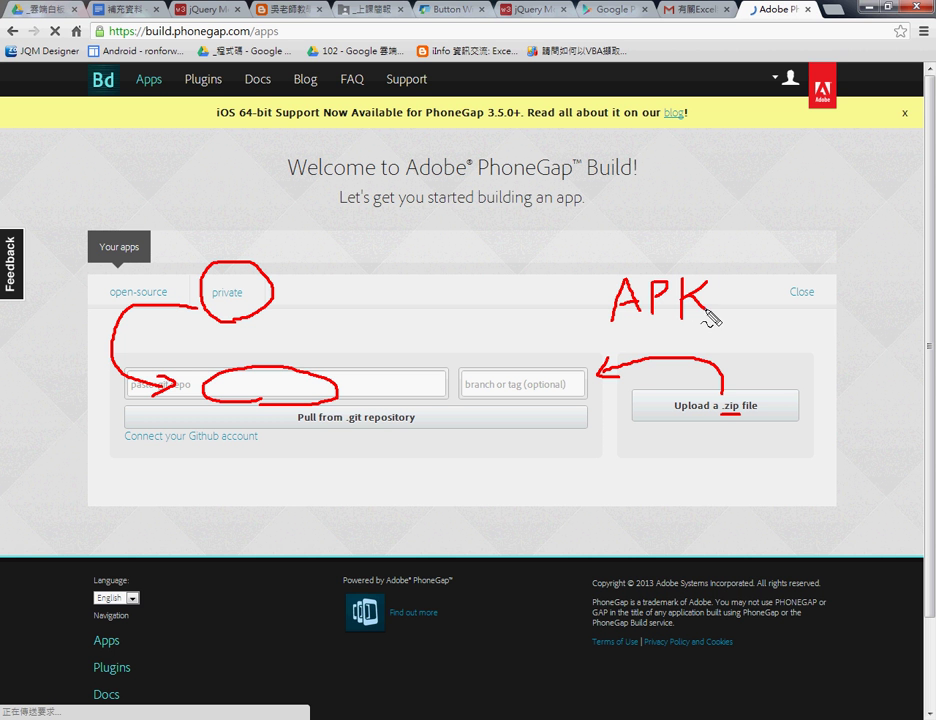
drag(610, 329, 716, 326)
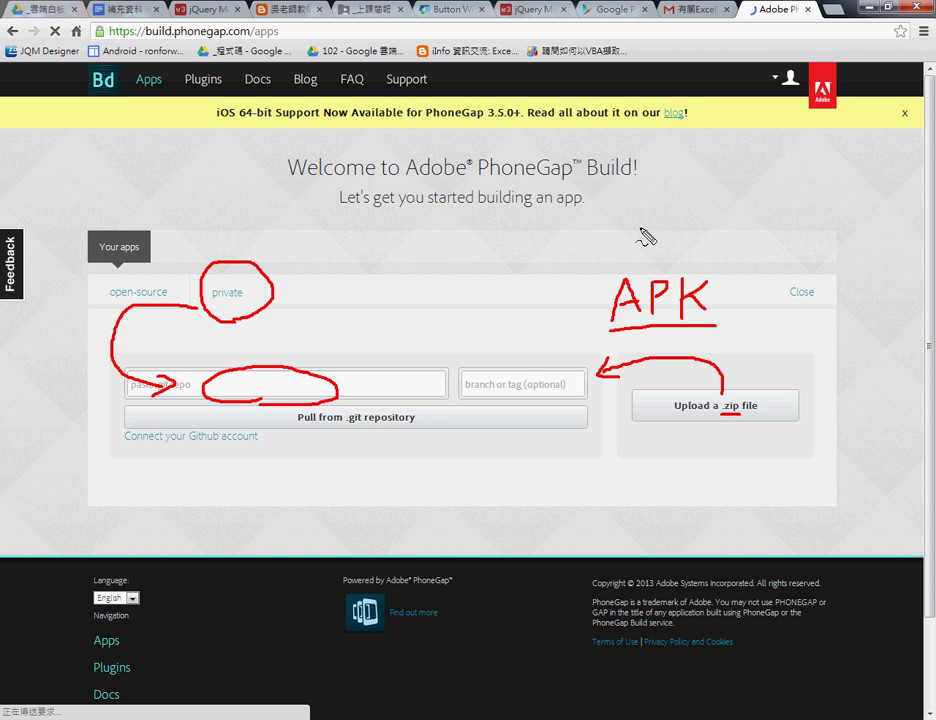
mouse_move(632, 232)
mouse_down()
mouse_move(632, 246)
mouse_move(636, 220)
mouse_move(664, 224)
mouse_move(687, 259)
mouse_move(707, 266)
mouse_up()
click(605, 250)
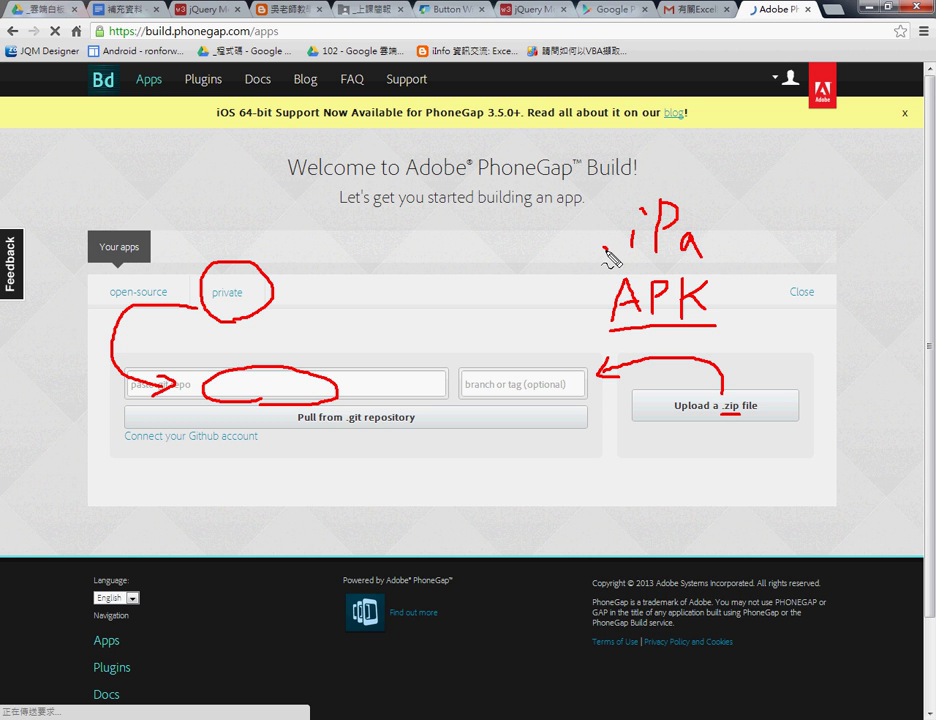
mouse_move(635, 268)
mouse_down()
mouse_move(577, 230)
mouse_move(721, 244)
mouse_move(710, 265)
mouse_move(688, 268)
mouse_up()
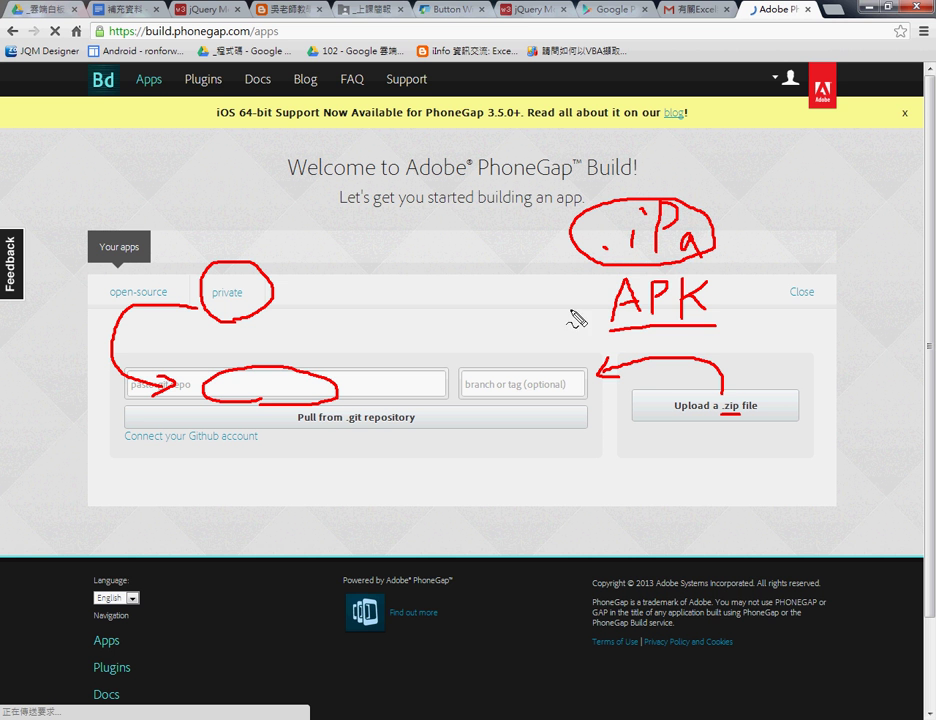
mouse_move(522, 300)
mouse_down()
mouse_move(577, 303)
mouse_move(568, 322)
mouse_move(585, 305)
mouse_up()
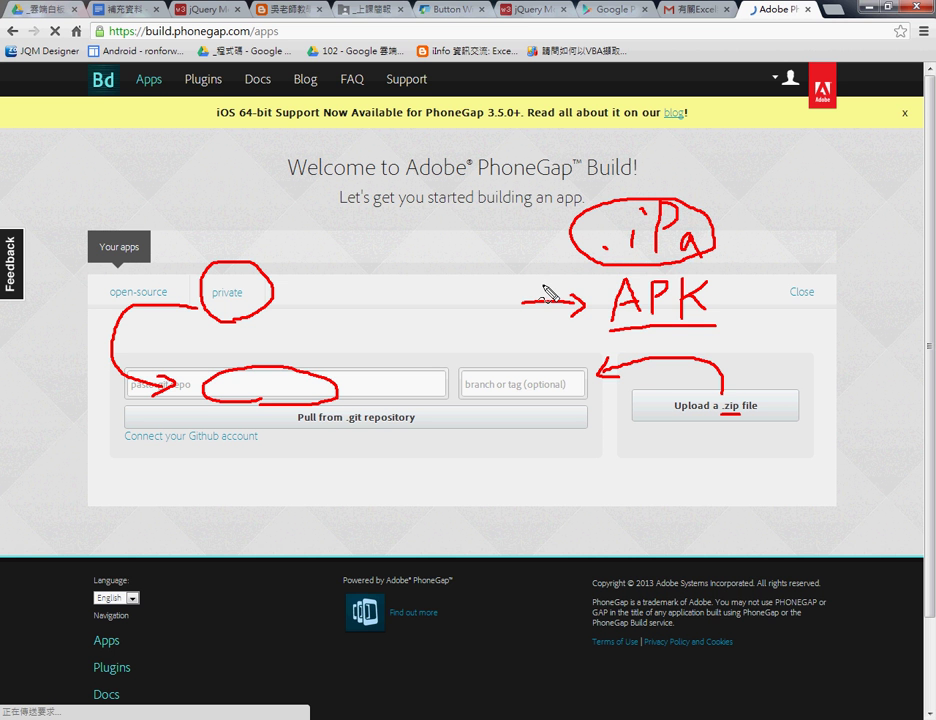
key(Escape)
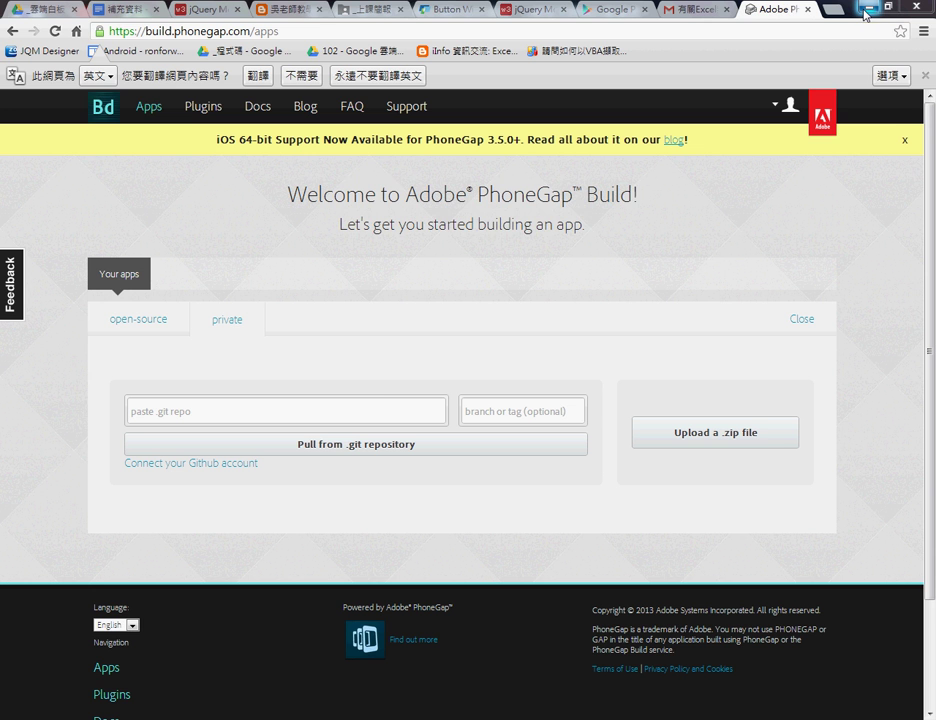
Return to the class slides in Google Drive and go up to the course's parent folder.
click(866, 8)
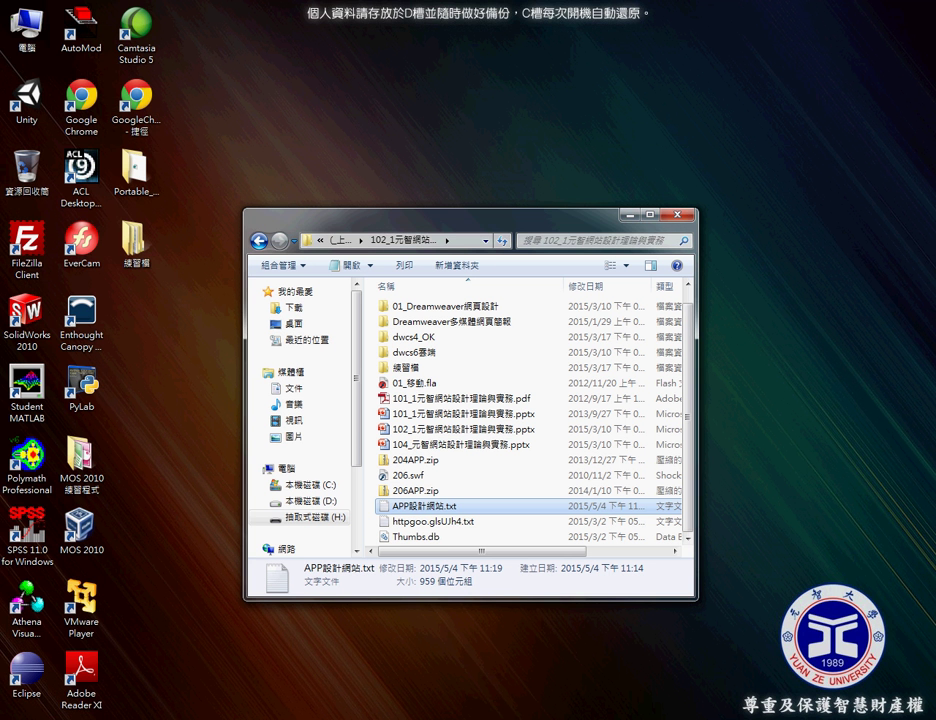
key(alt+Tab)
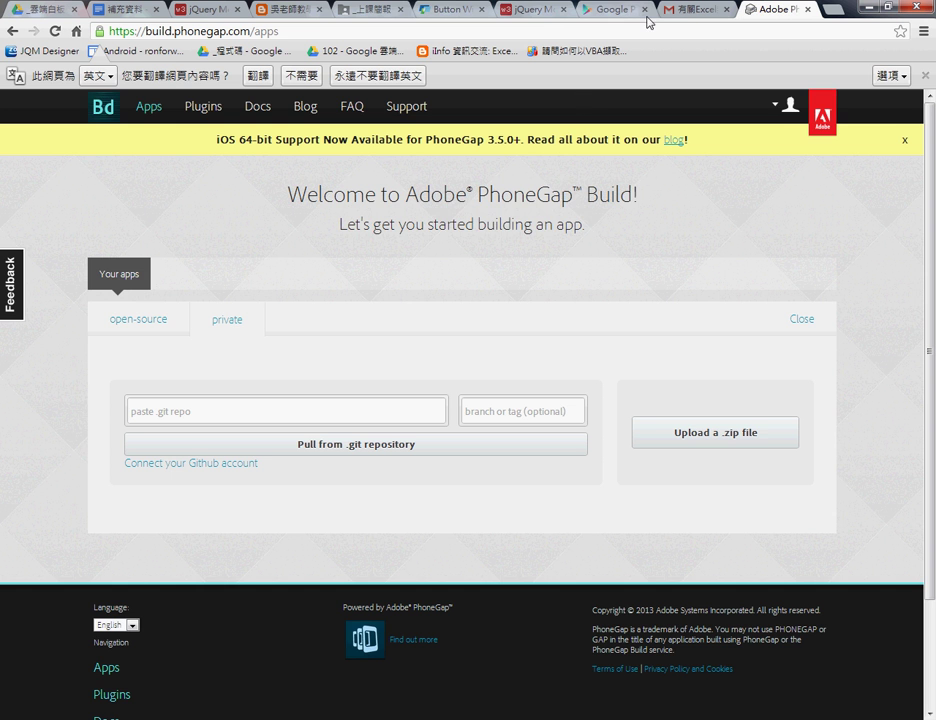
click(372, 9)
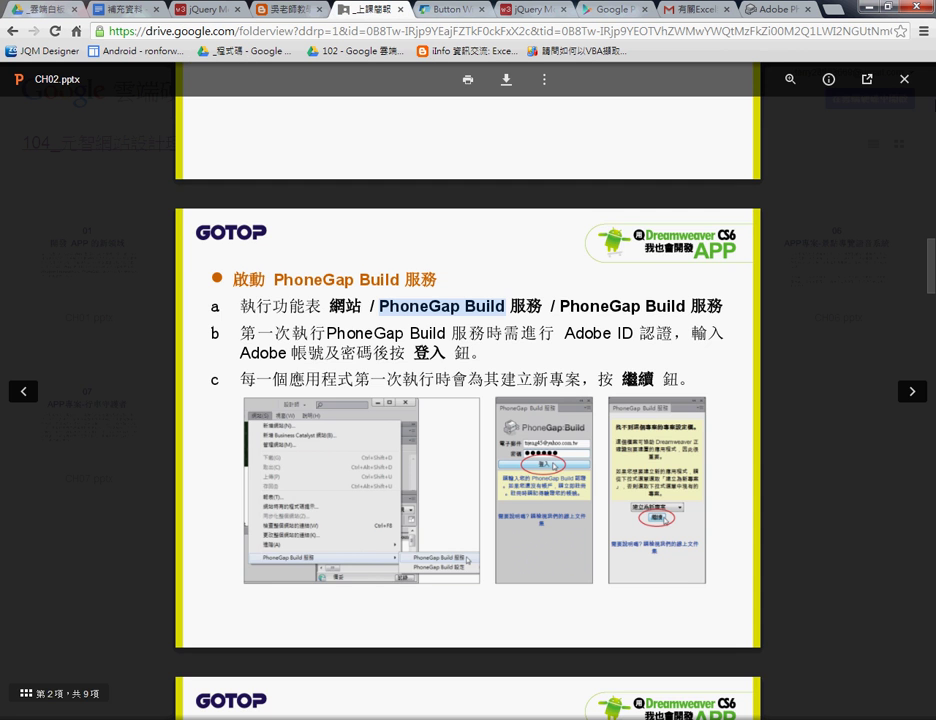
click(480, 146)
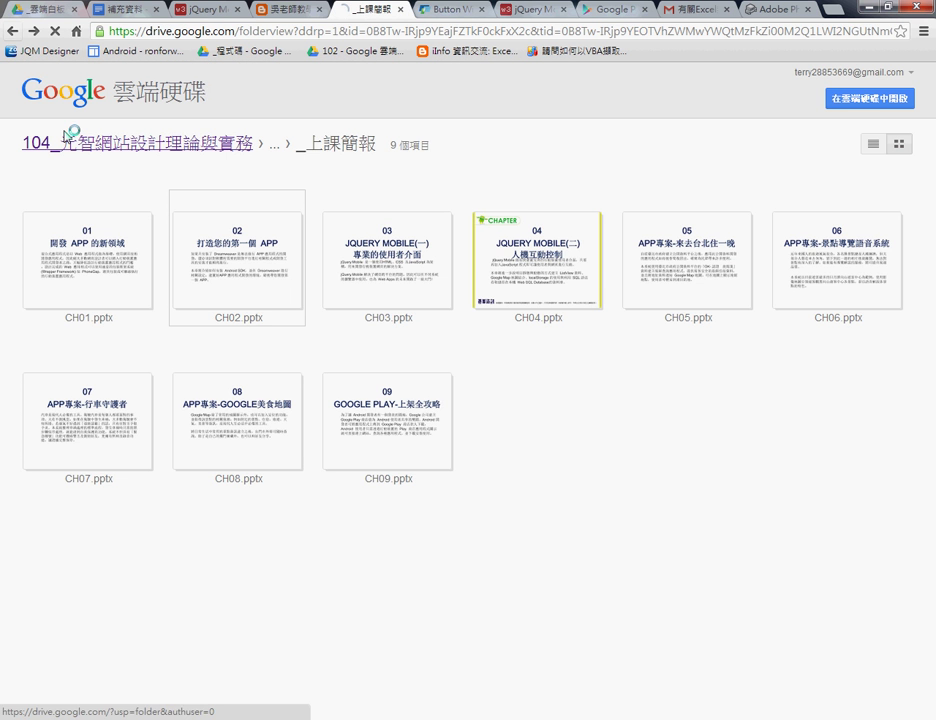
click(120, 143)
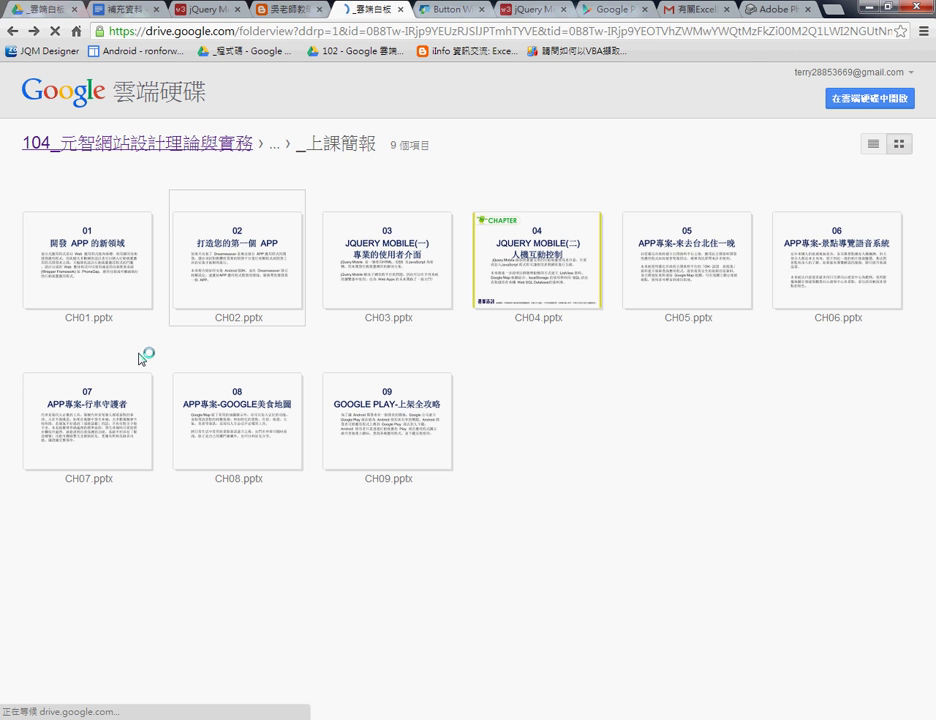
Open the 01_102APP完成畫面 folder, view a screenshot, then minimize the browser.
click(233, 316)
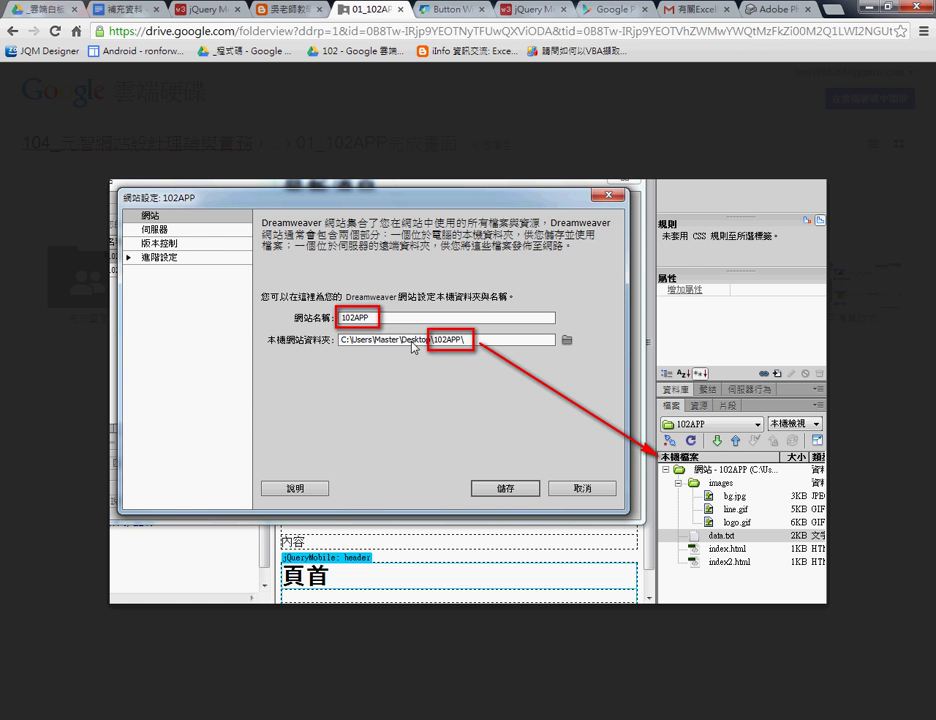
key(Escape)
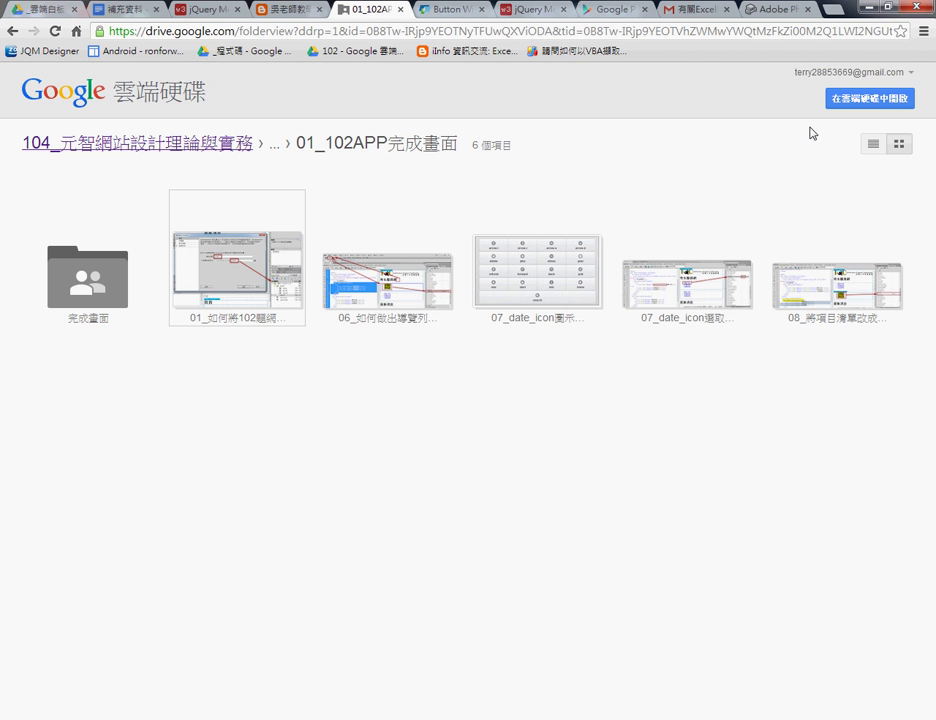
click(869, 8)
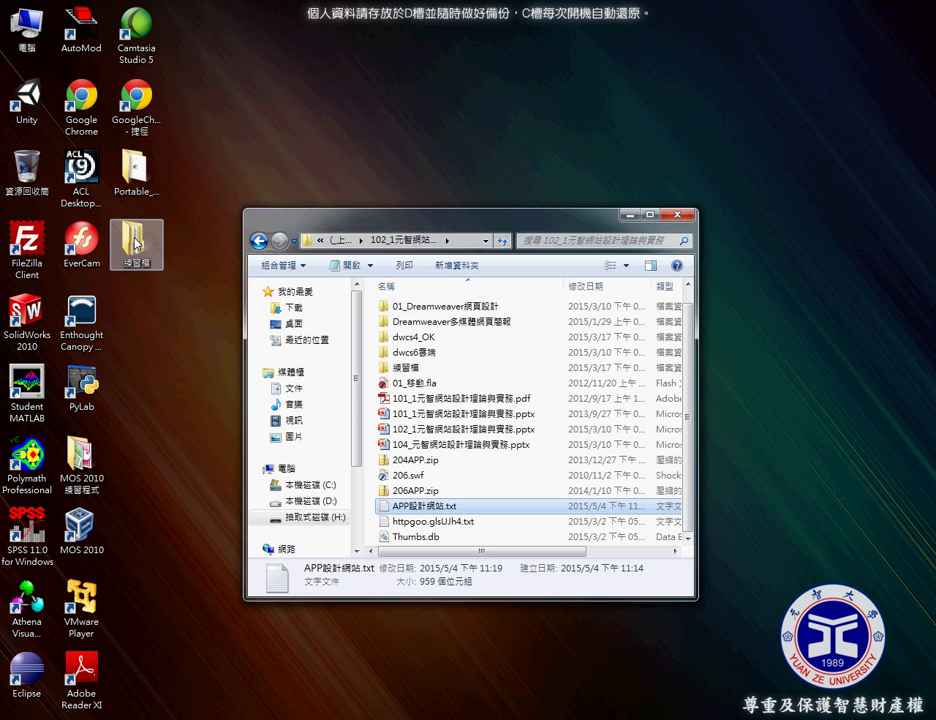
Copy practice folder 102 from 練習檔 to the desktop and rename the copy 102APP.
double_click(134, 240)
drag(331, 247, 378, 117)
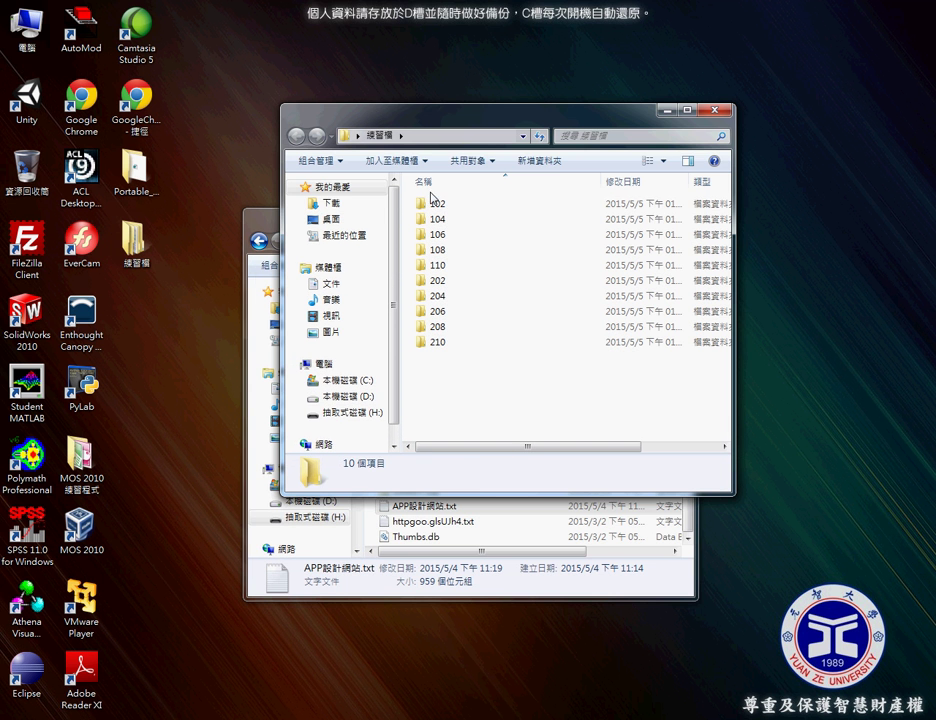
drag(420, 204, 181, 339)
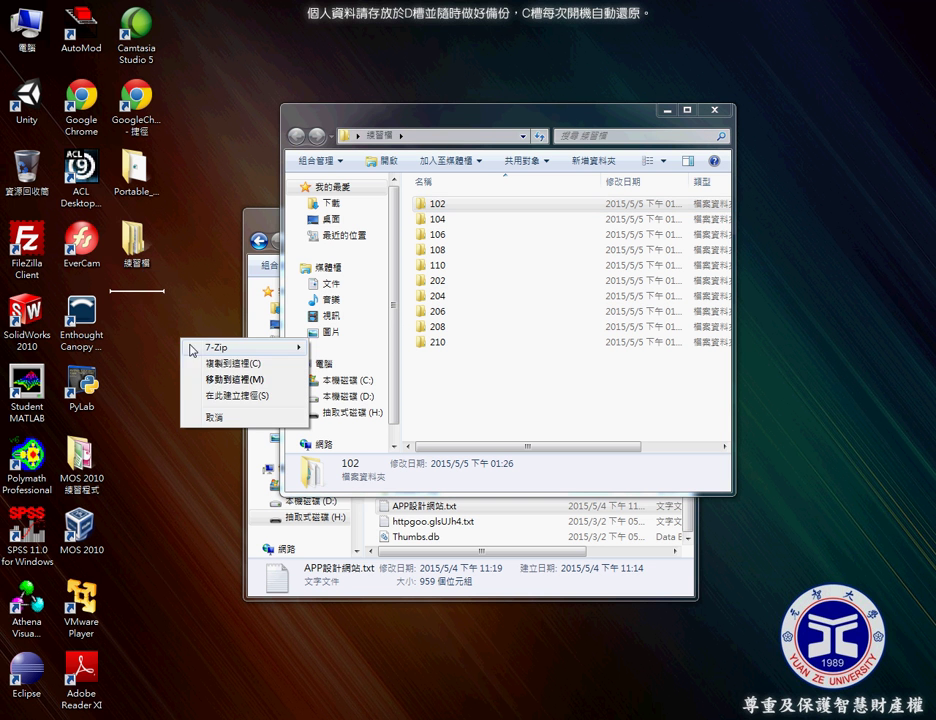
click(218, 364)
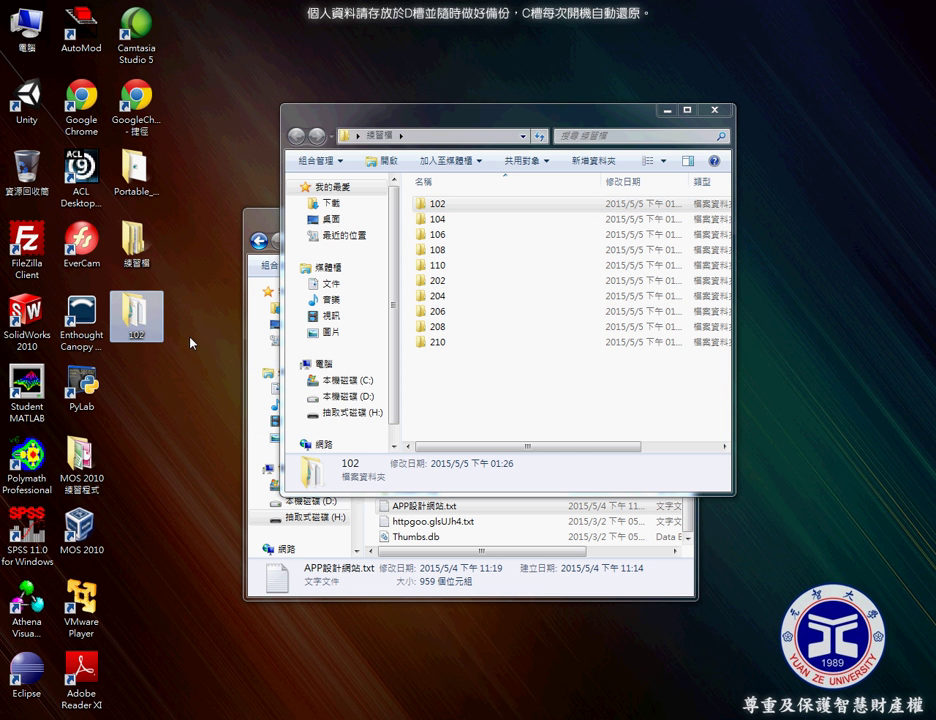
click(146, 343)
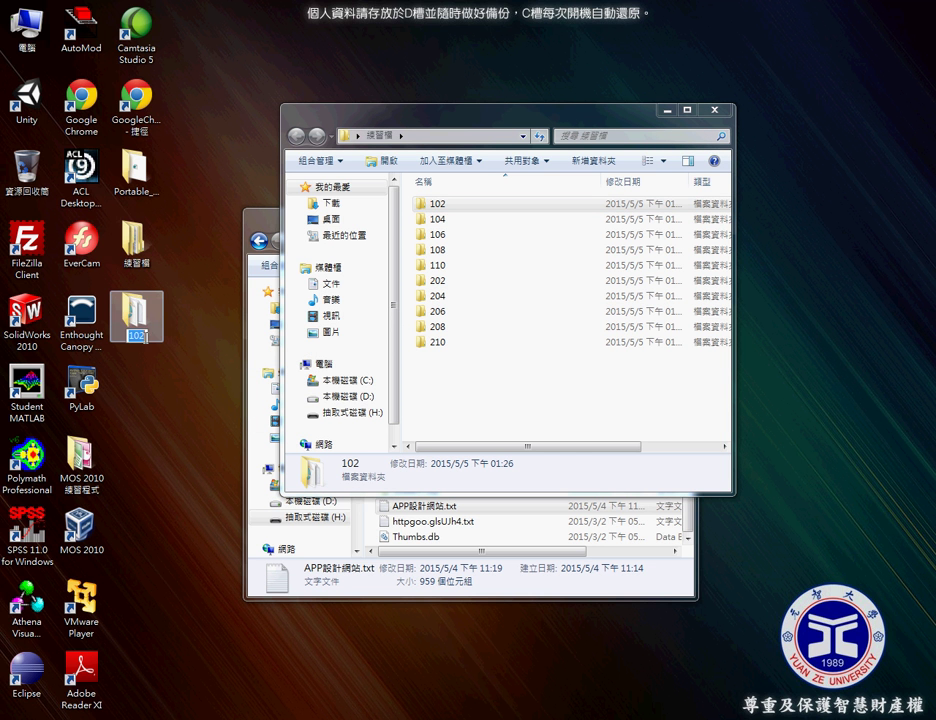
key(End)
text(A)
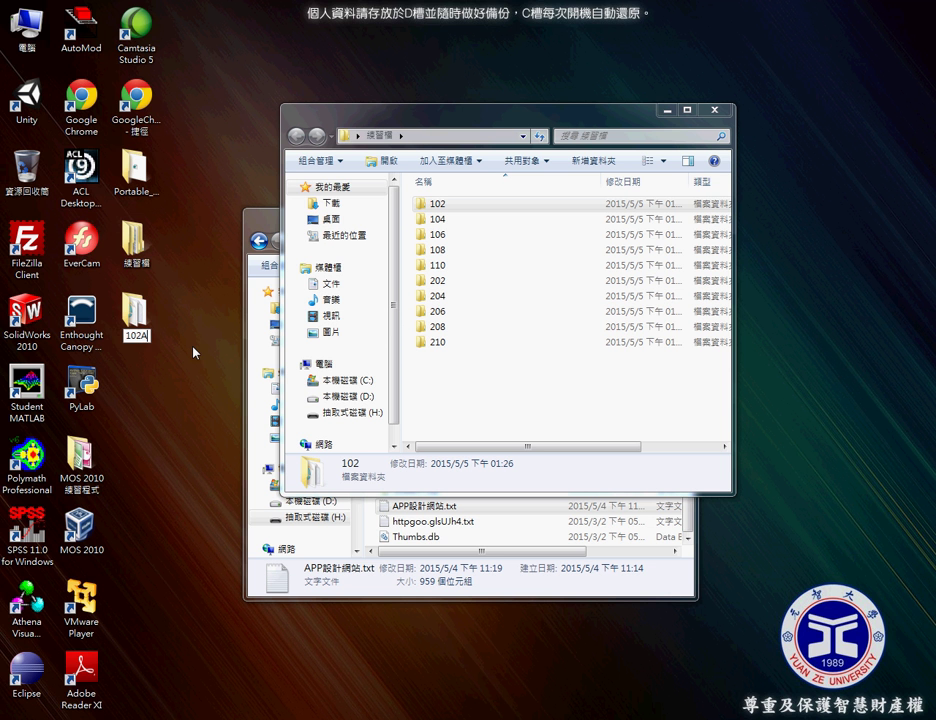
text(PP)
key(Return)
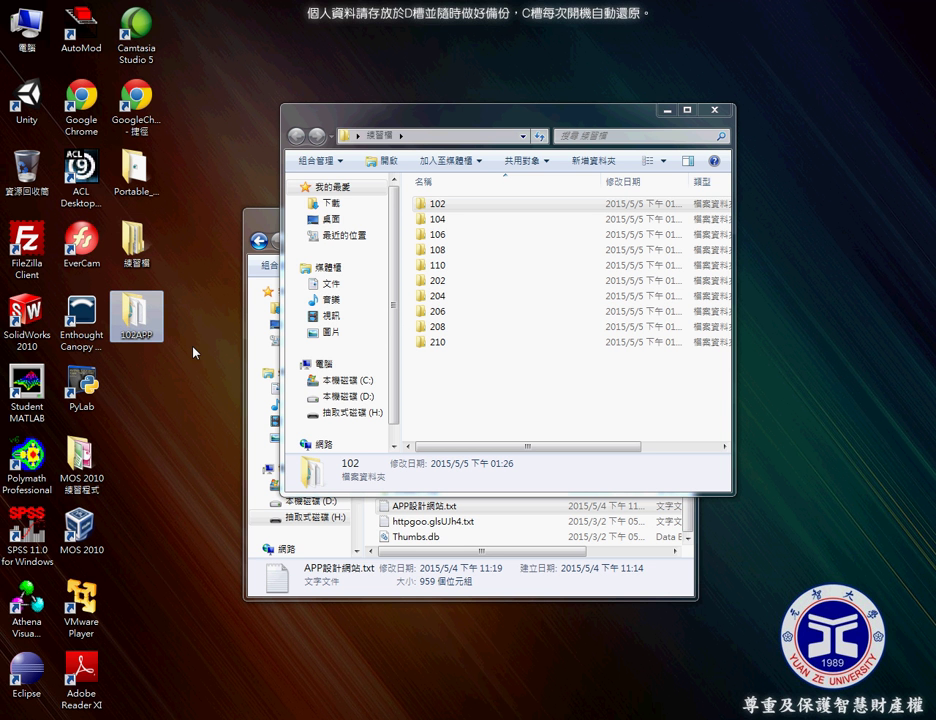
Delete Default.htm from the 102APP folder.
double_click(136, 318)
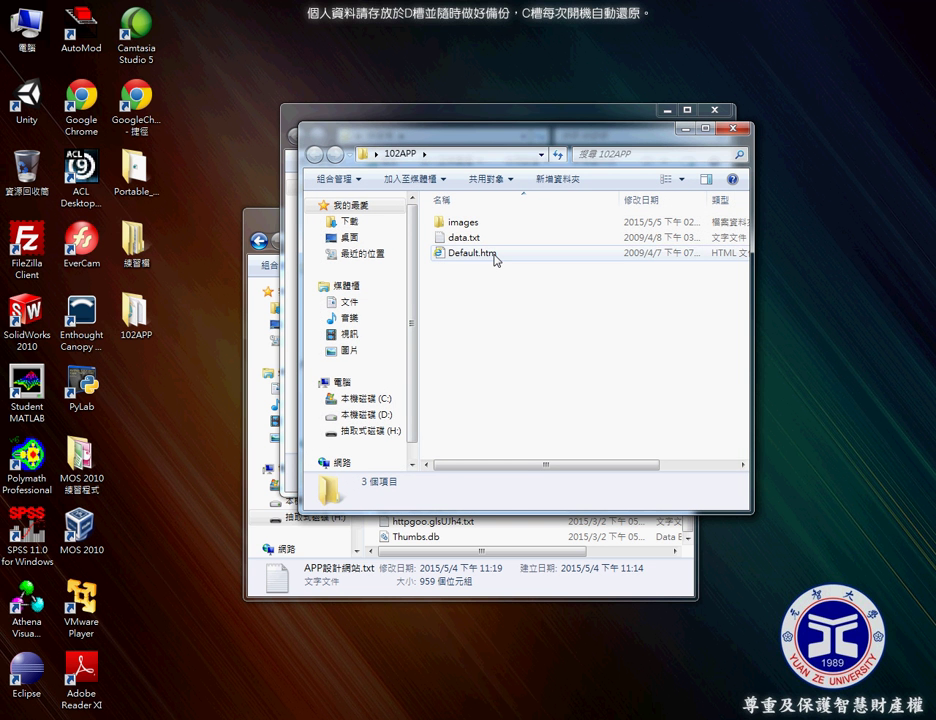
click(497, 259)
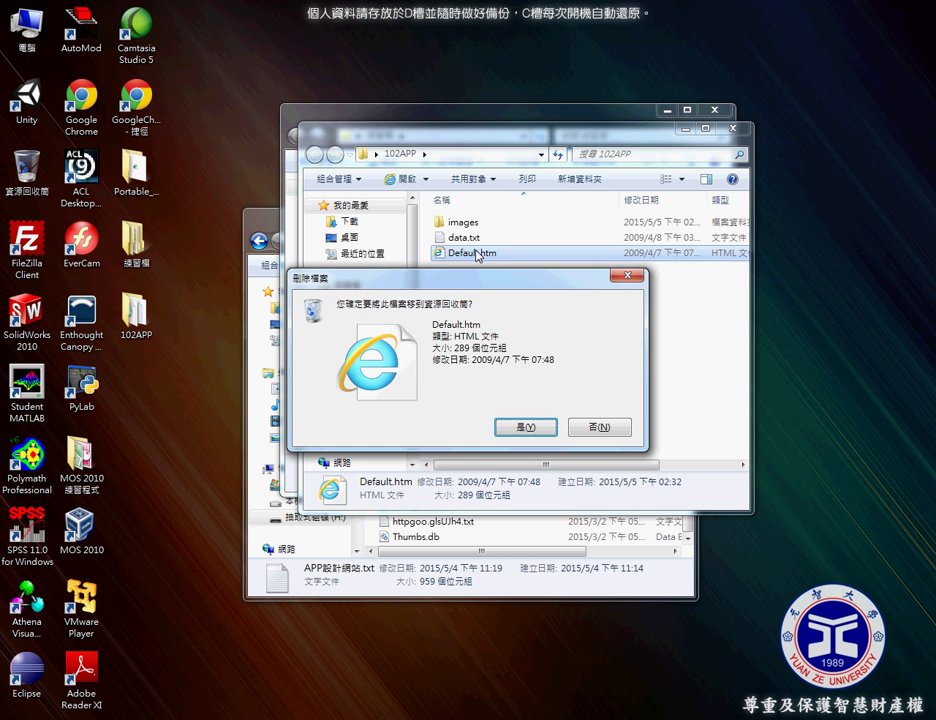
click(526, 427)
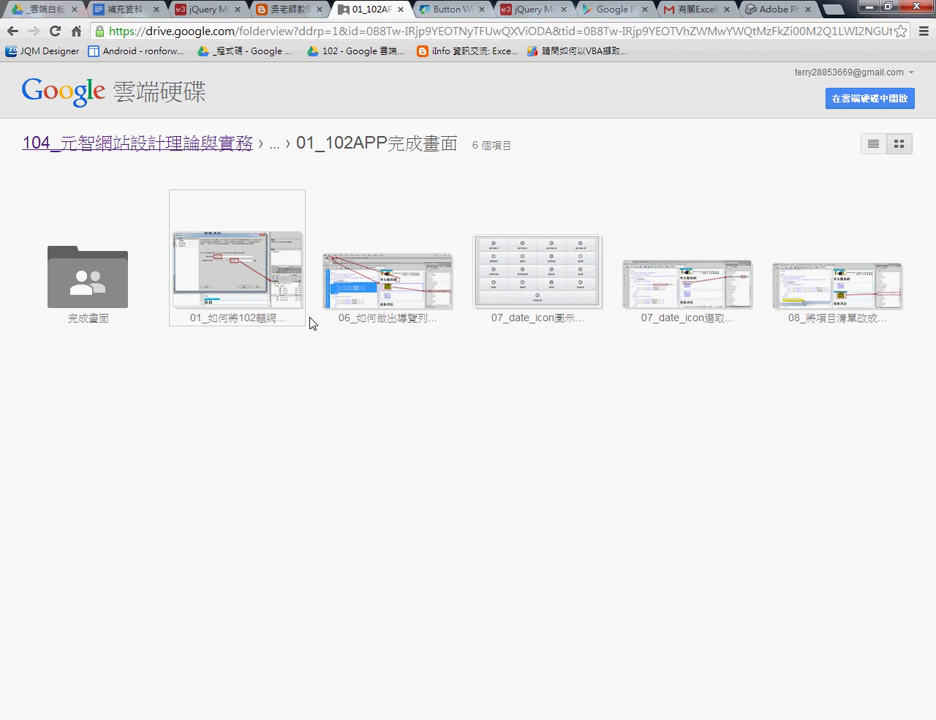
Page through the 01_102APP完成畫面 screenshots up to the 07_date_icon選取說明 image.
double_click(295, 305)
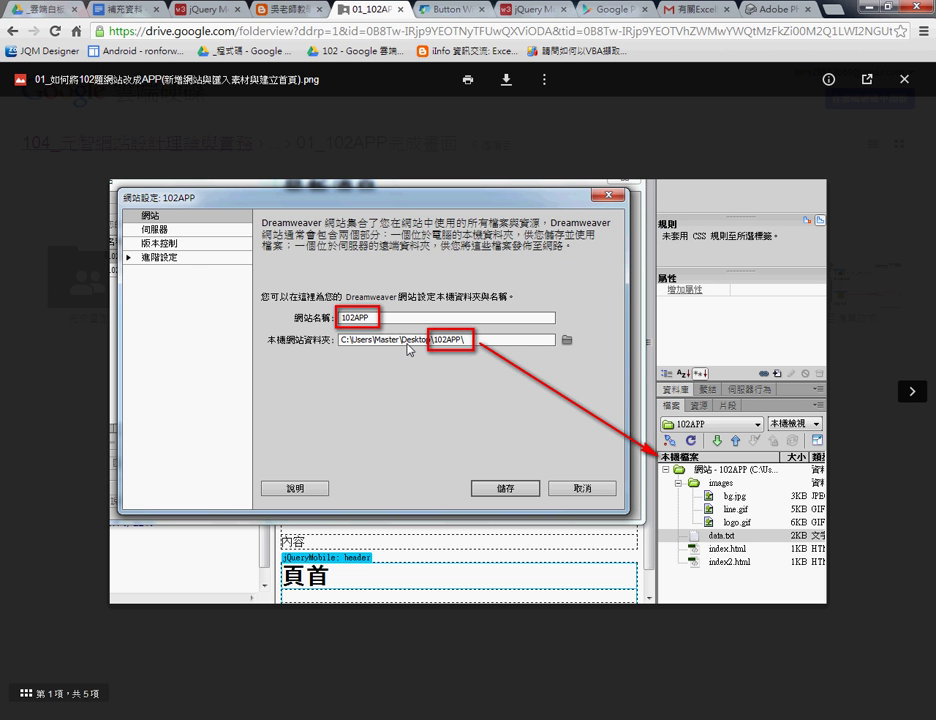
click(911, 391)
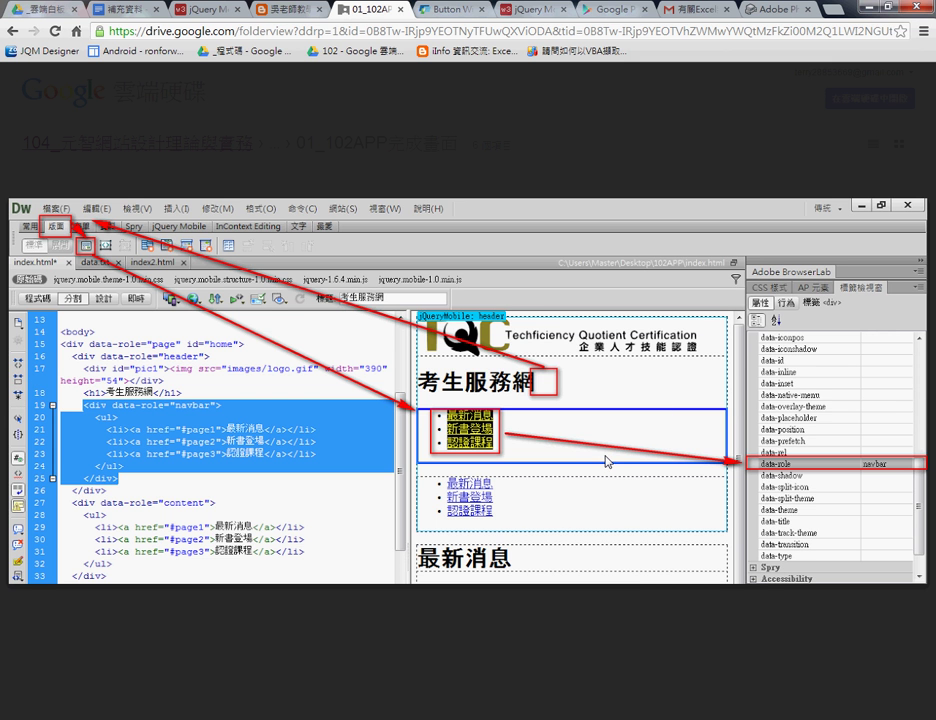
click(908, 393)
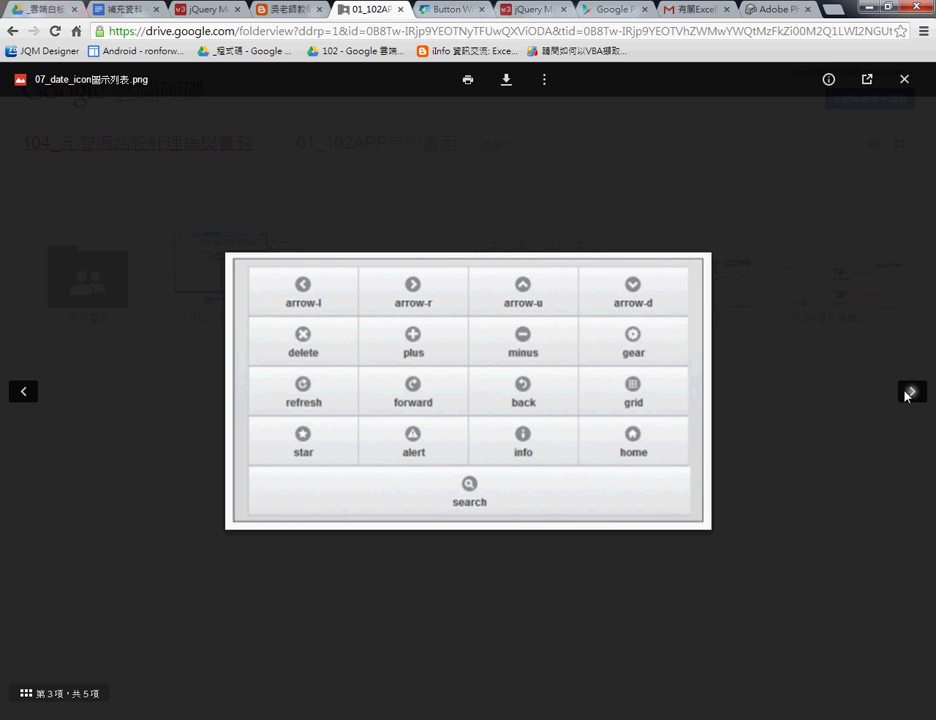
click(912, 392)
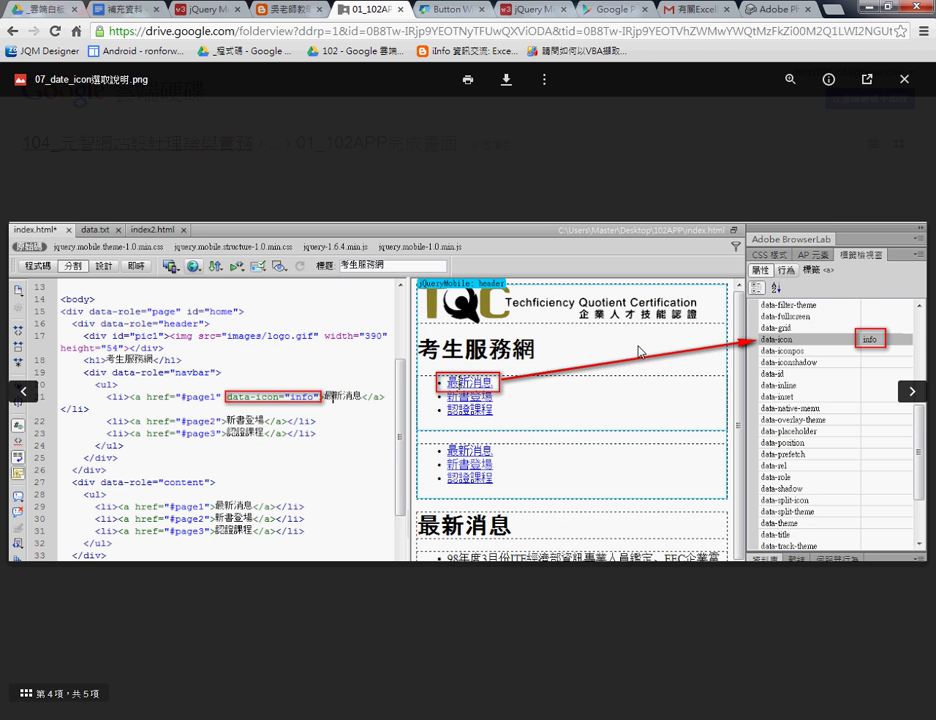
Preview the finished-app image 102APP01.png in the 完成畫面 folder.
click(904, 79)
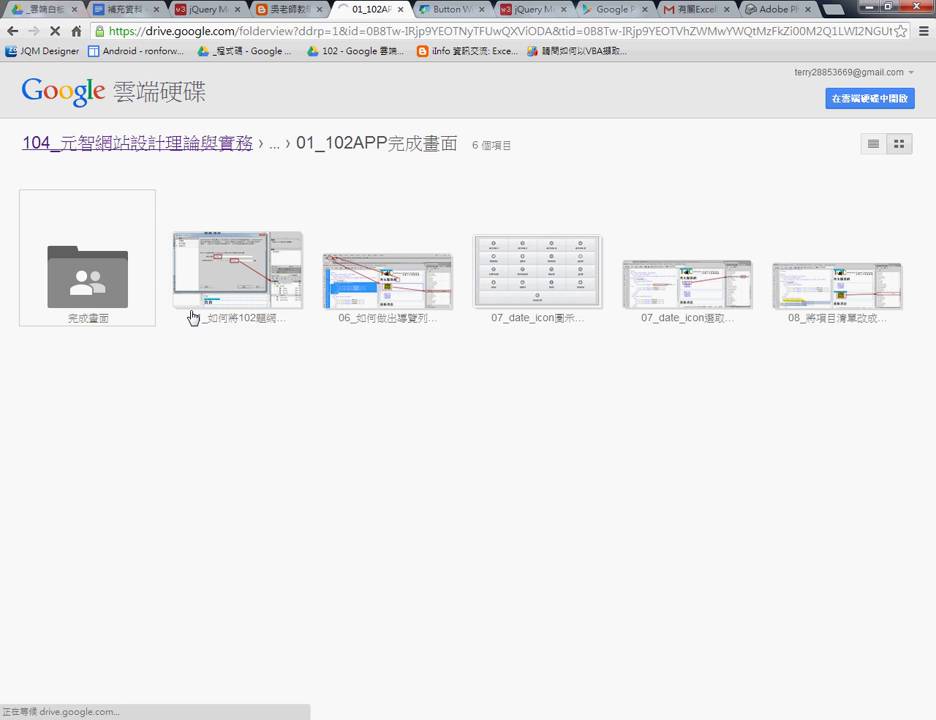
click(152, 305)
click(155, 296)
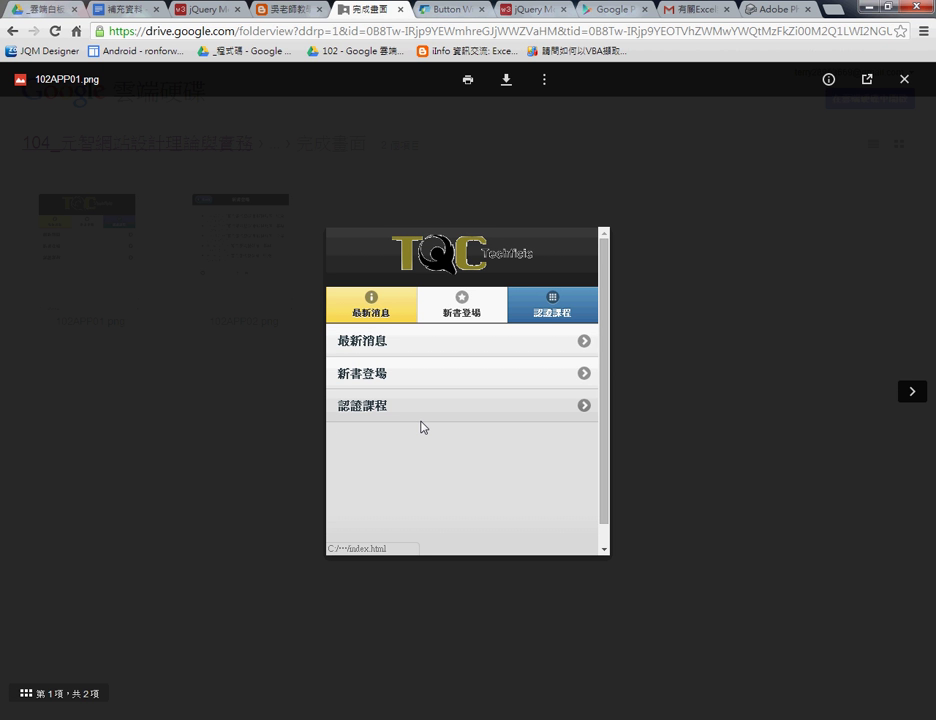
Launch Dreamweaver.exe from Portable Dreamweaver > Dreamweaver CS6 Portable > Adobe Dreamweaver CS6.
click(859, 6)
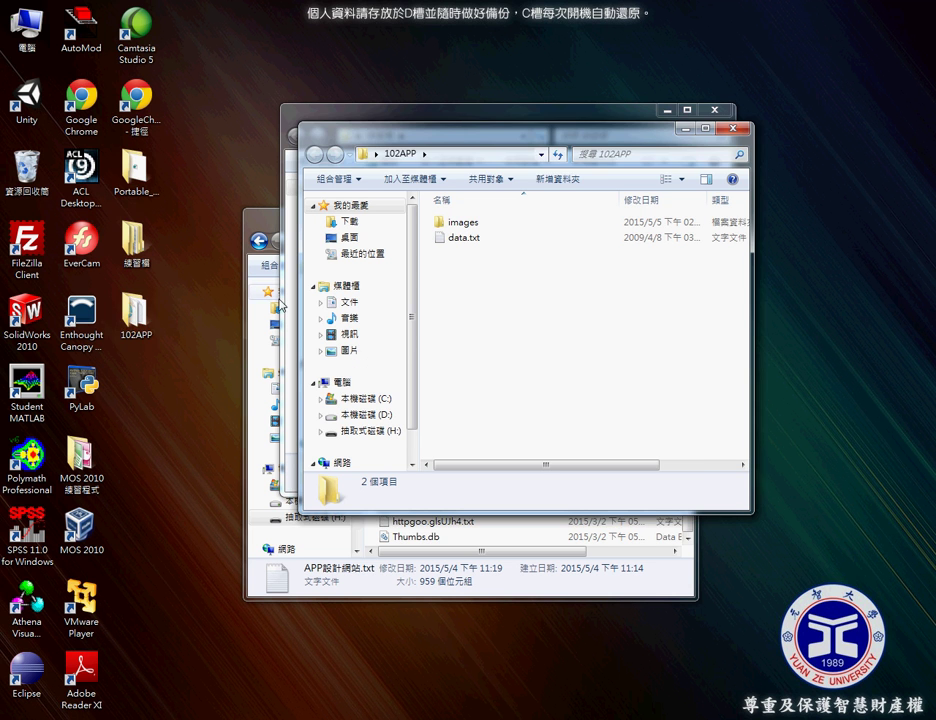
click(137, 316)
click(146, 178)
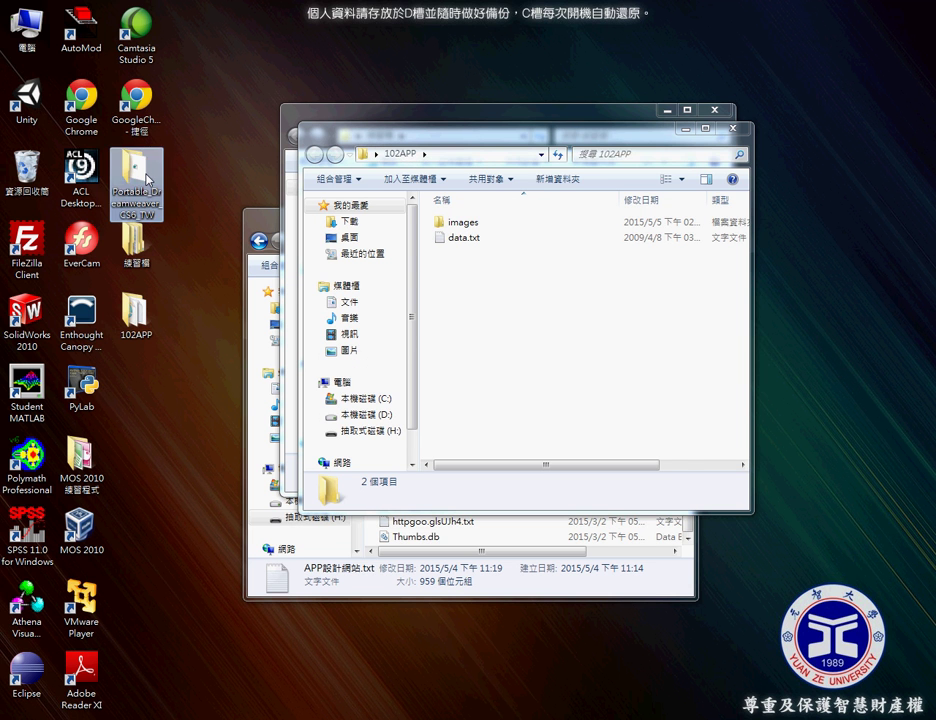
double_click(146, 178)
double_click(480, 243)
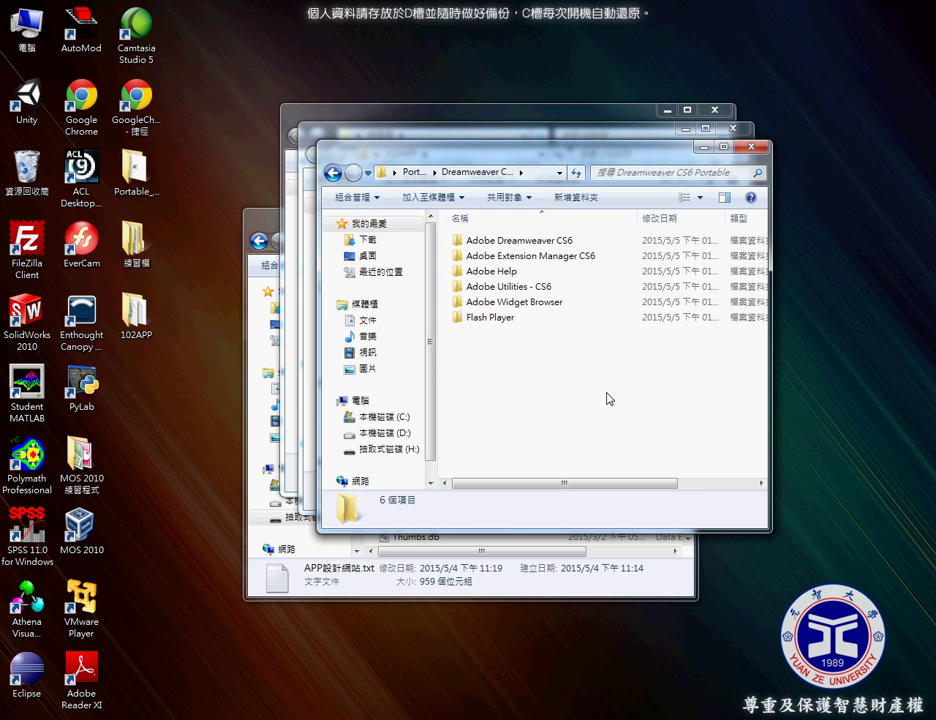
double_click(553, 240)
scroll(585, 389, down, 7)
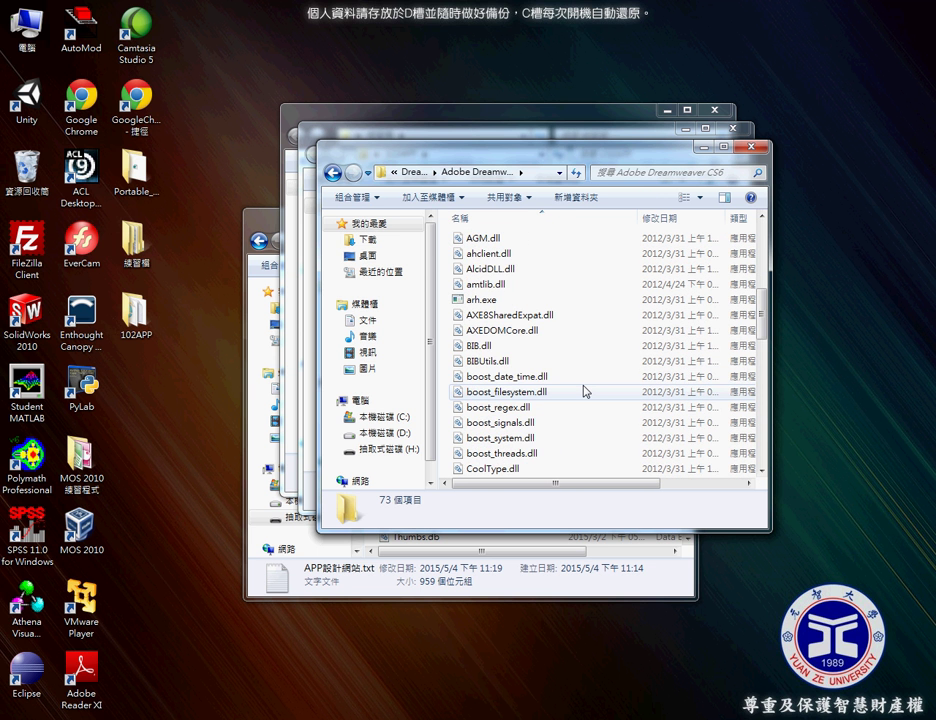
scroll(586, 391, down, 3)
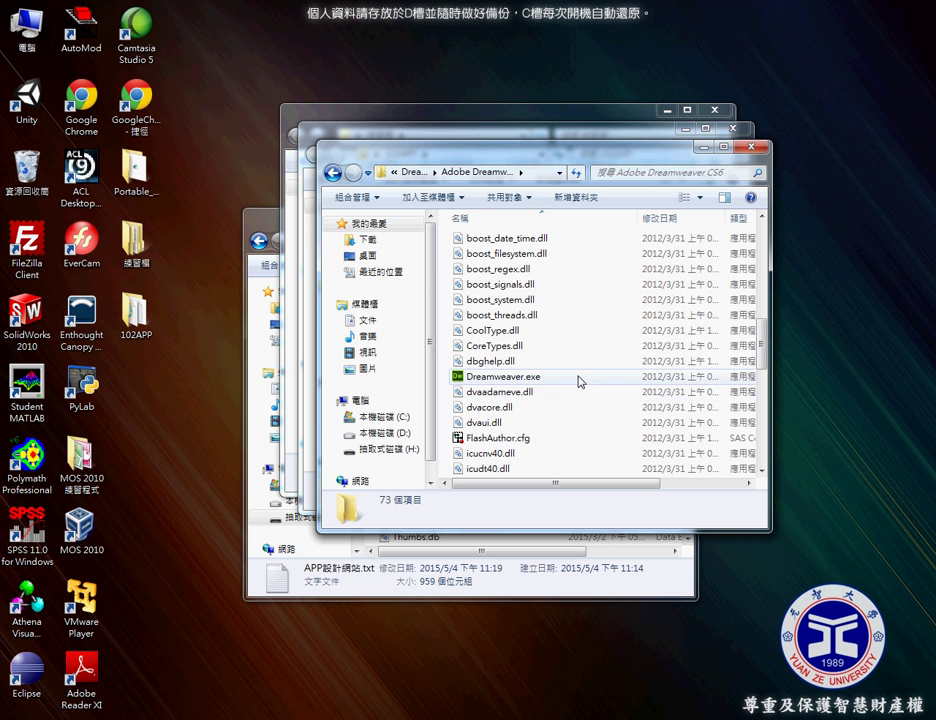
double_click(580, 378)
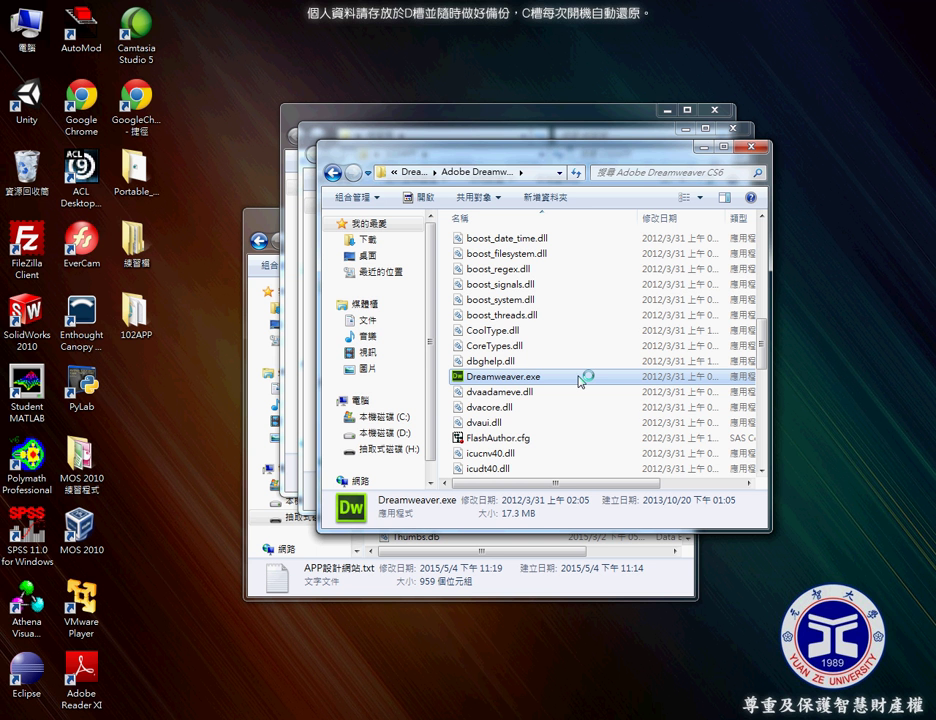